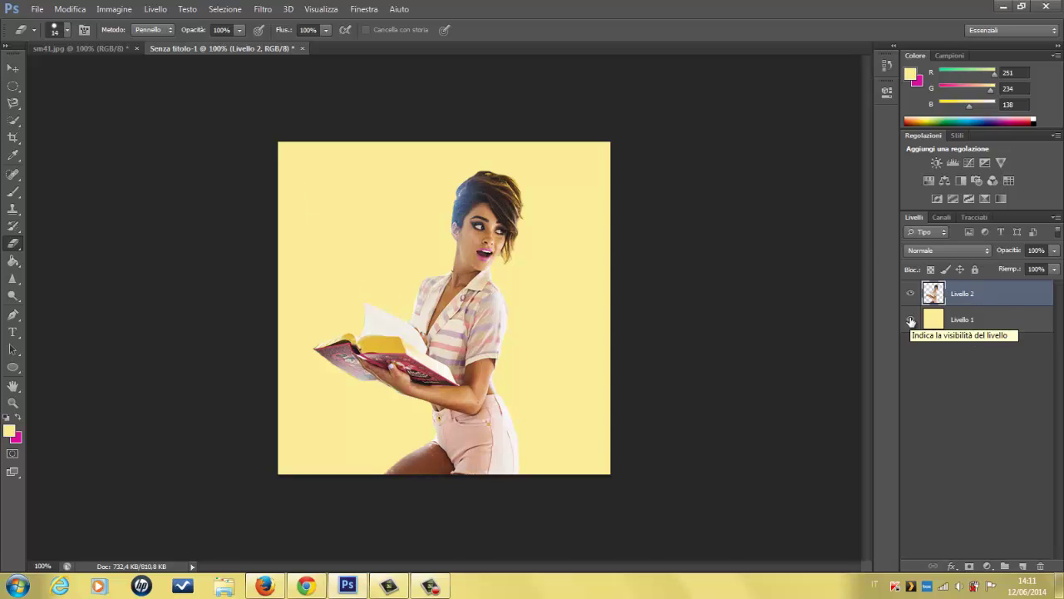
Hide and reshow the yellow Livello 1 background to check the cut-out against transparency
{"action": "left_click", "coordinate": [911, 321]}
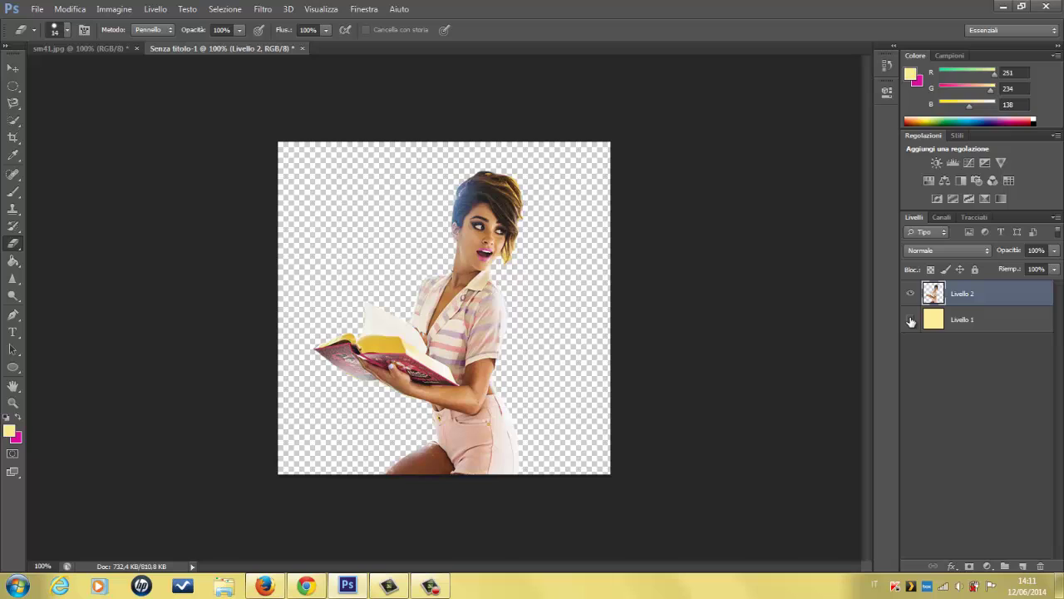
{"action": "left_click", "coordinate": [910, 321]}
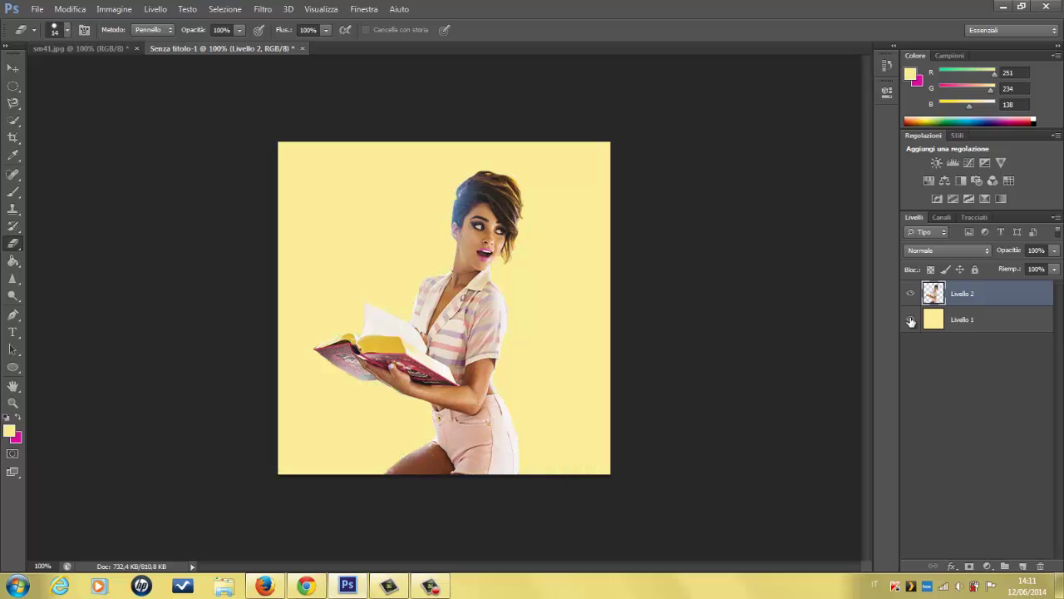
{"action": "left_click", "coordinate": [70, 10]}
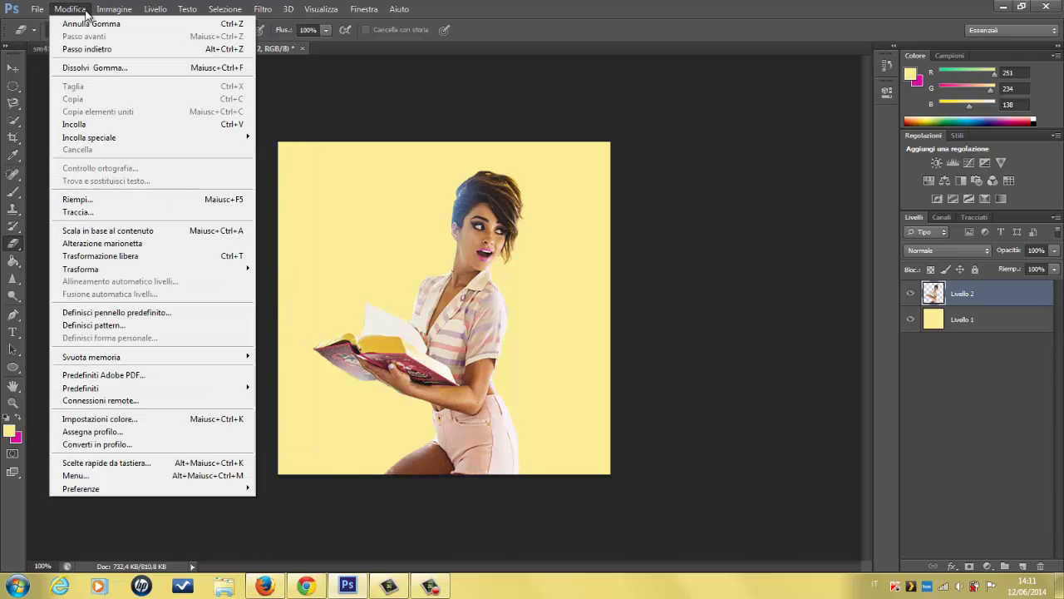
Stroke the woman with a 5 px outside purple (ad37cb) outline, then undo it
{"action": "left_click", "coordinate": [83, 212]}
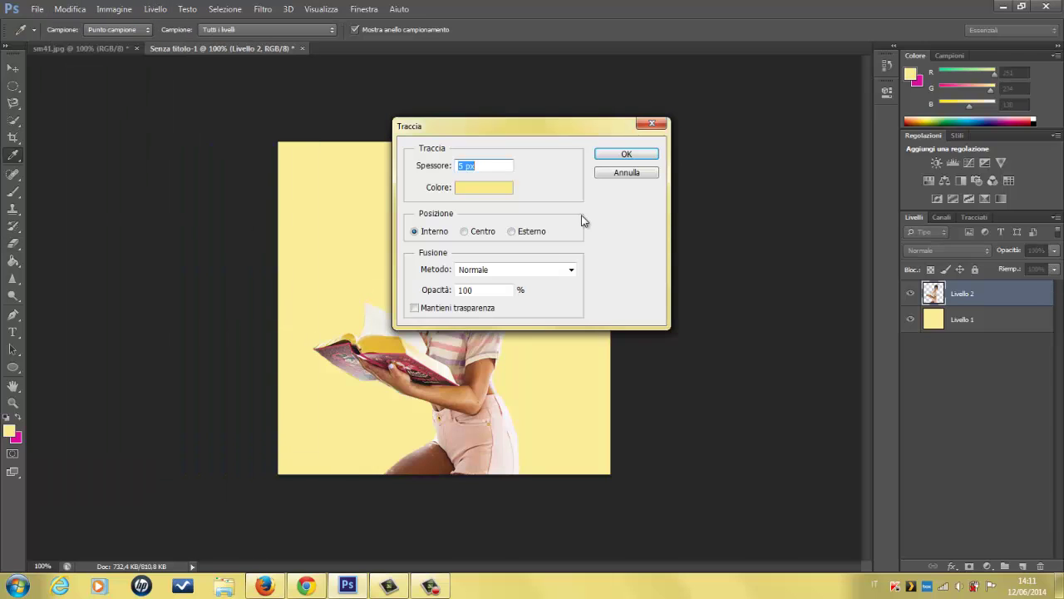
{"action": "left_click", "coordinate": [473, 190]}
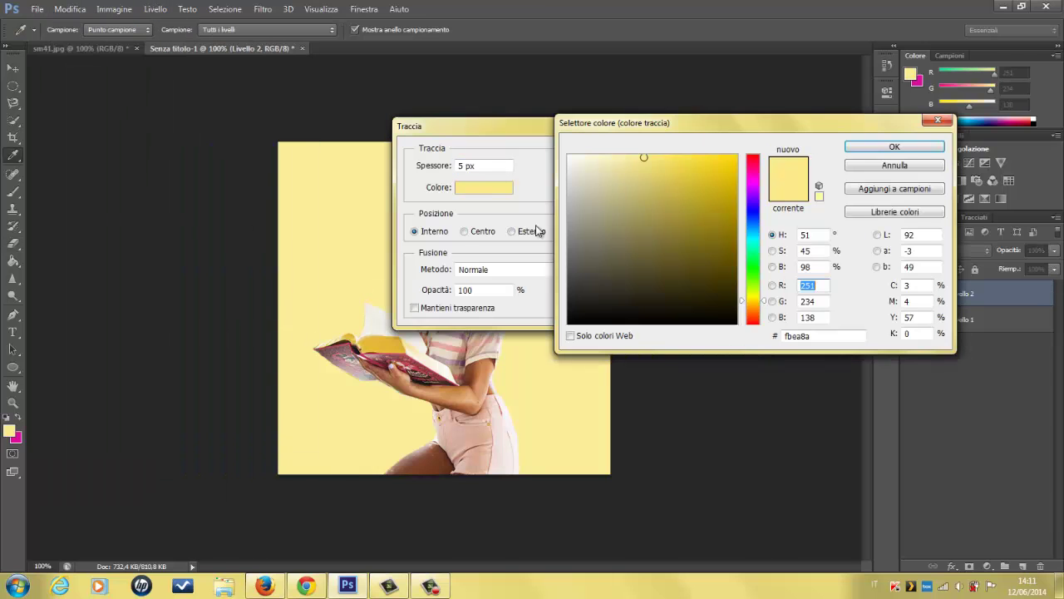
{"action": "left_click", "coordinate": [762, 191]}
{"action": "left_click_drag", "start_coordinate": [706, 182], "coordinate": [691, 189]}
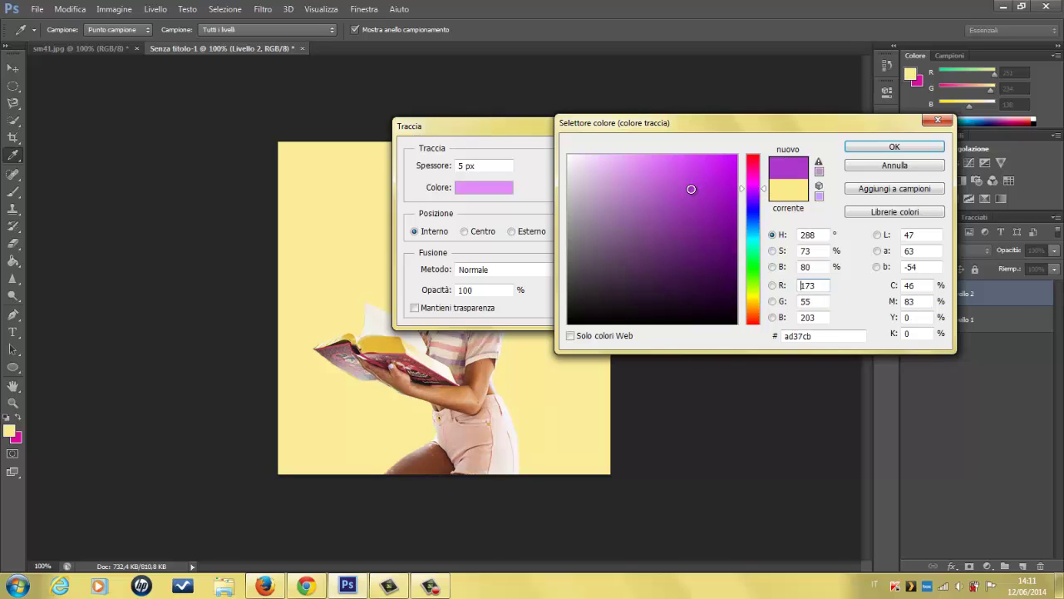
{"action": "left_click", "coordinate": [861, 148]}
{"action": "left_click_drag", "start_coordinate": [466, 168], "coordinate": [433, 177]}
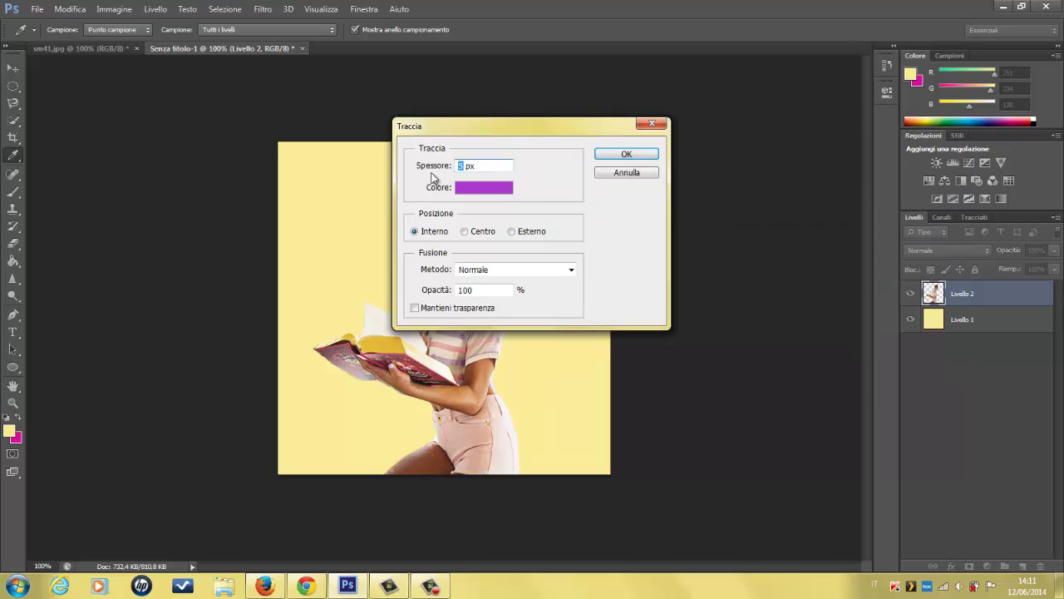
{"action": "left_click", "coordinate": [513, 232]}
{"action": "left_click", "coordinate": [627, 155]}
{"action": "key", "text": "e"}
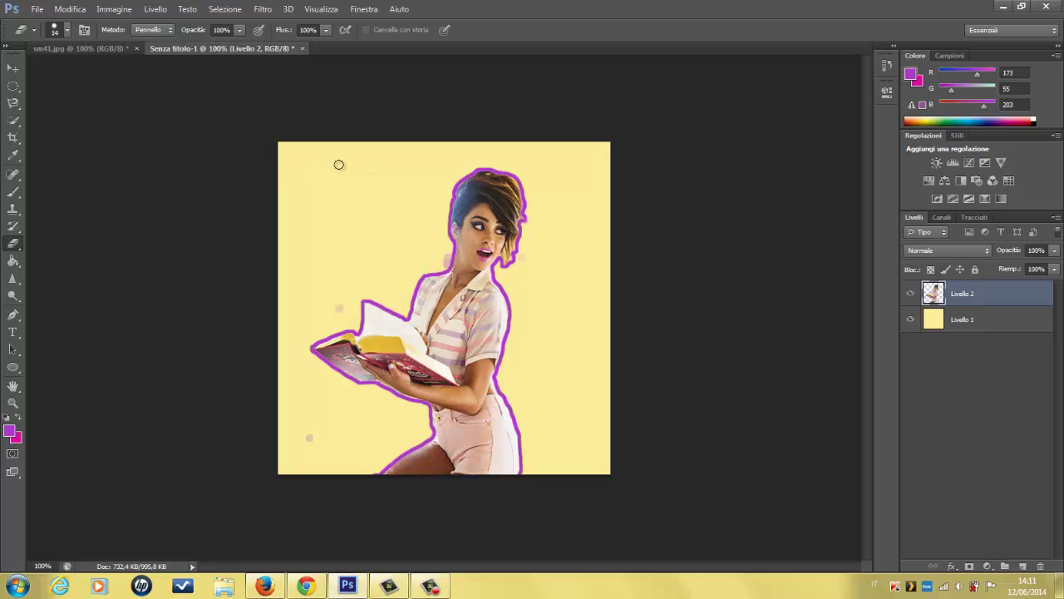
{"action": "left_click", "coordinate": [70, 9]}
{"action": "left_click", "coordinate": [85, 50]}
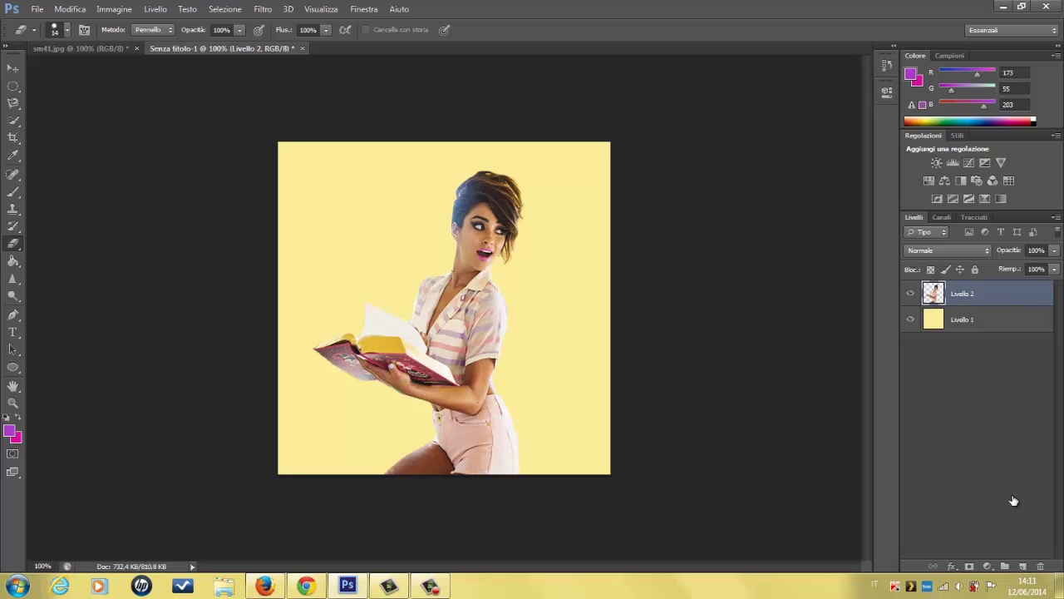
Open Livello 2's layer styles and try Bevel and Emboss, then switch it off
{"action": "double_click", "coordinate": [1015, 293]}
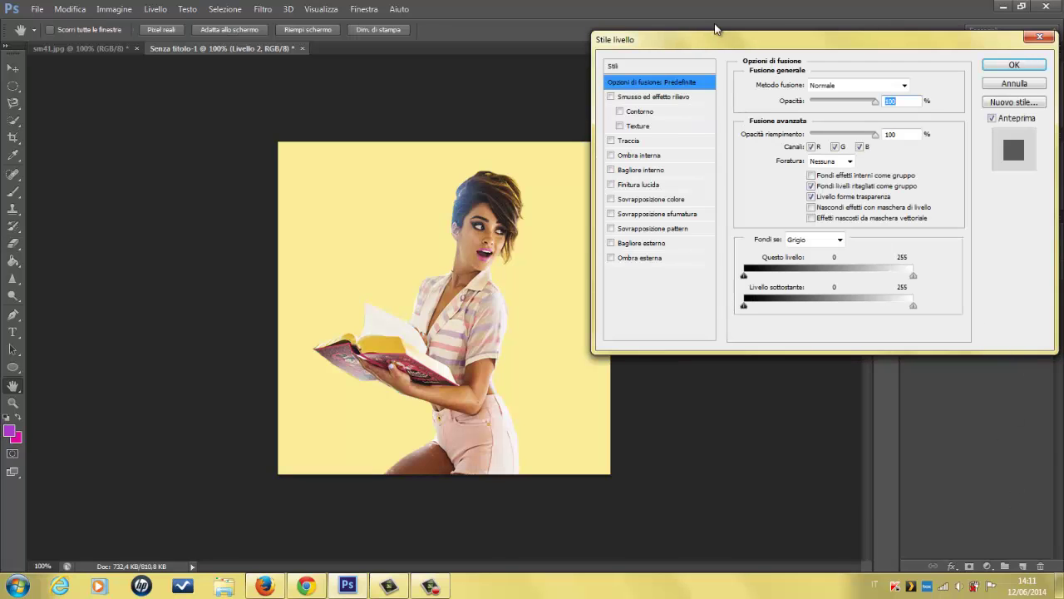
{"action": "left_click_drag", "start_coordinate": [713, 39], "coordinate": [665, 39]}
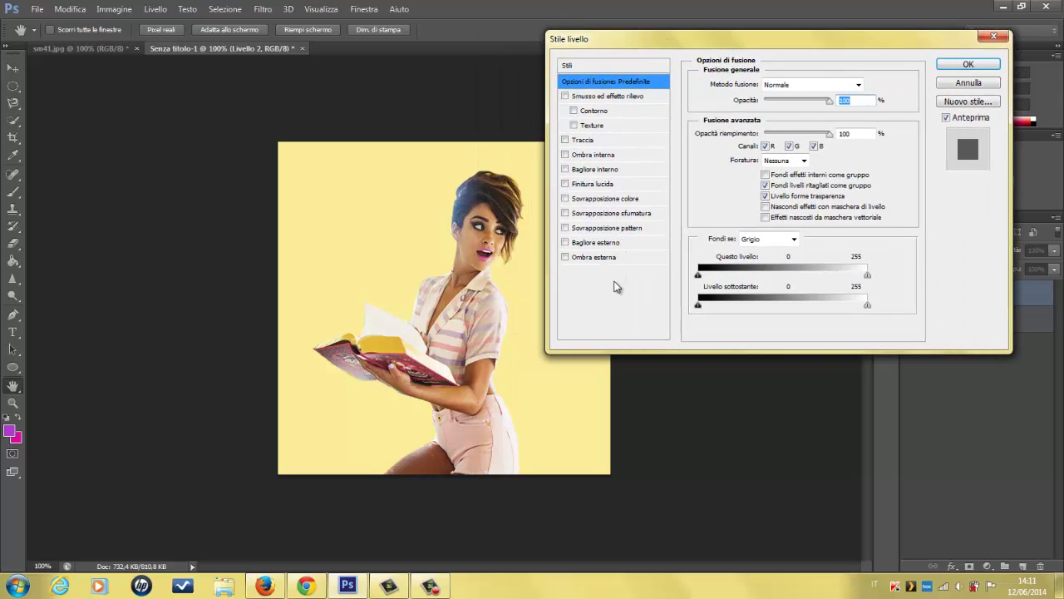
{"action": "left_click", "coordinate": [585, 98]}
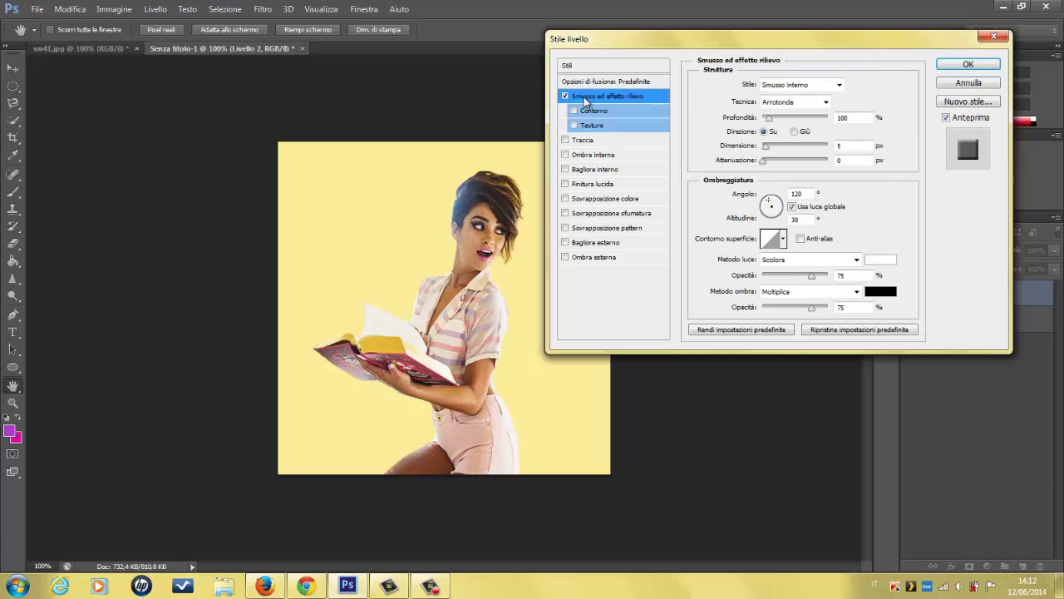
{"action": "left_click", "coordinate": [566, 95]}
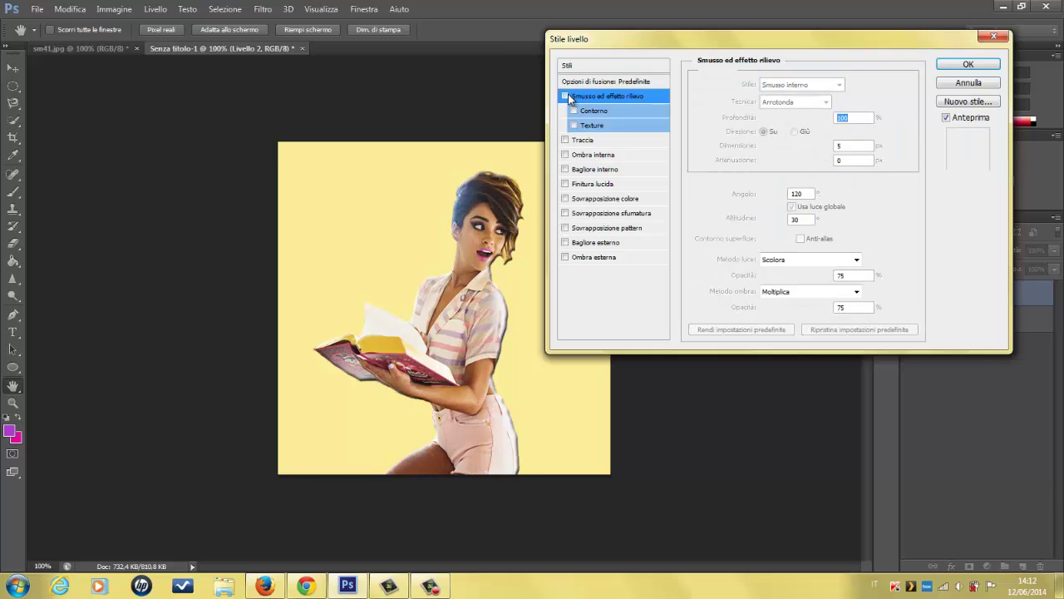
Try a 10 px light peach stroke around the woman, then switch it off
{"action": "left_click", "coordinate": [586, 141]}
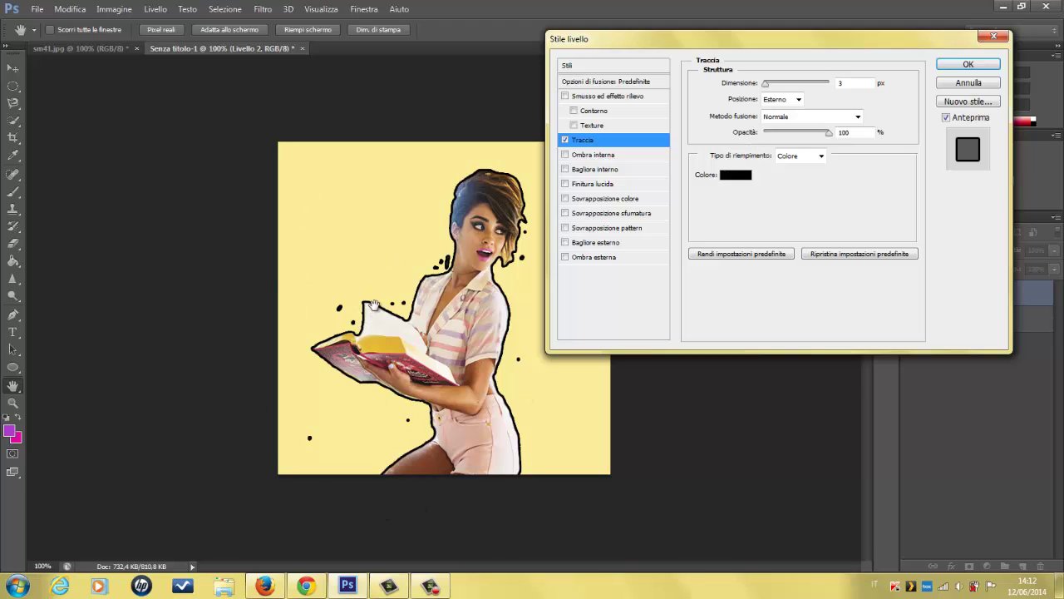
{"action": "left_click", "coordinate": [735, 176]}
{"action": "left_click", "coordinate": [617, 174]}
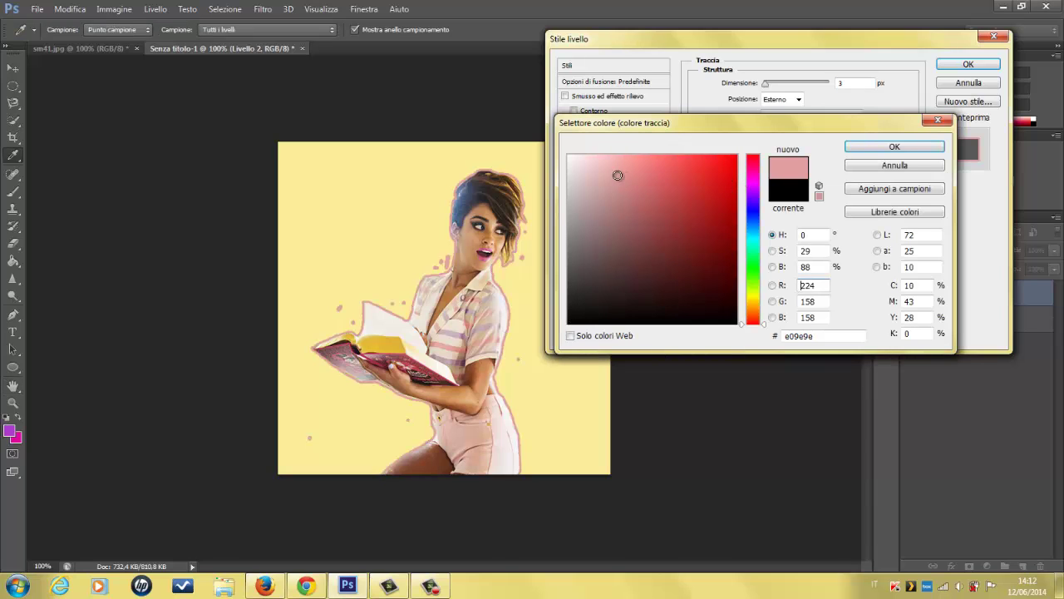
{"action": "left_click", "coordinate": [752, 308]}
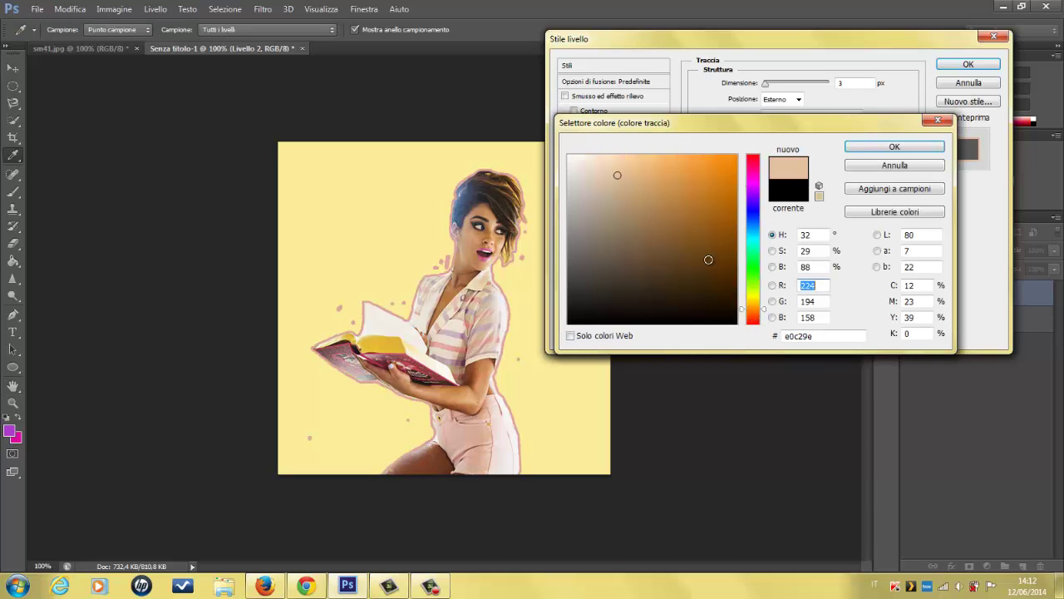
{"action": "left_click", "coordinate": [634, 154]}
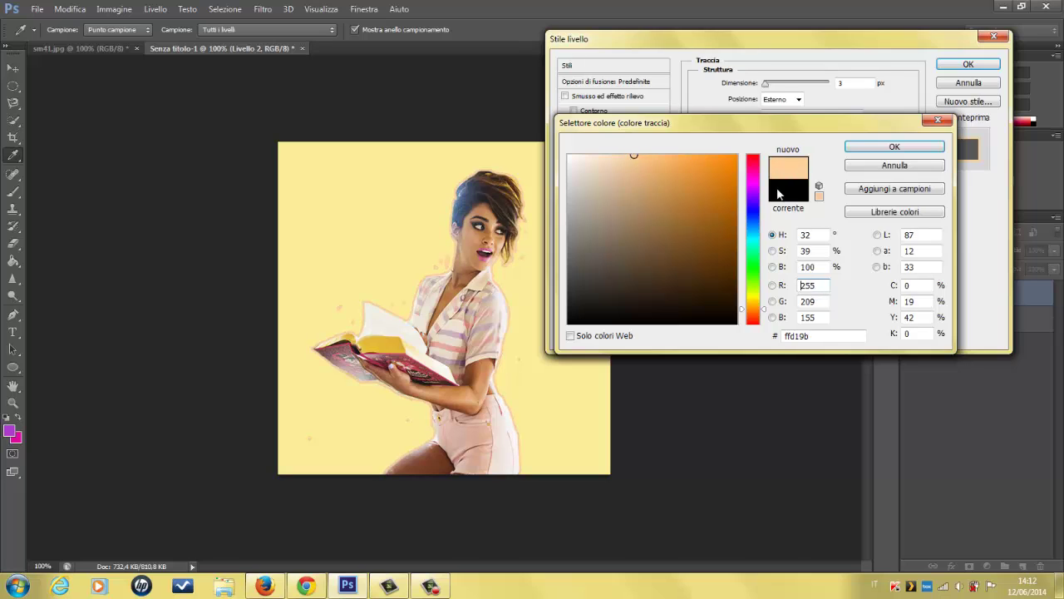
{"action": "left_click", "coordinate": [894, 146]}
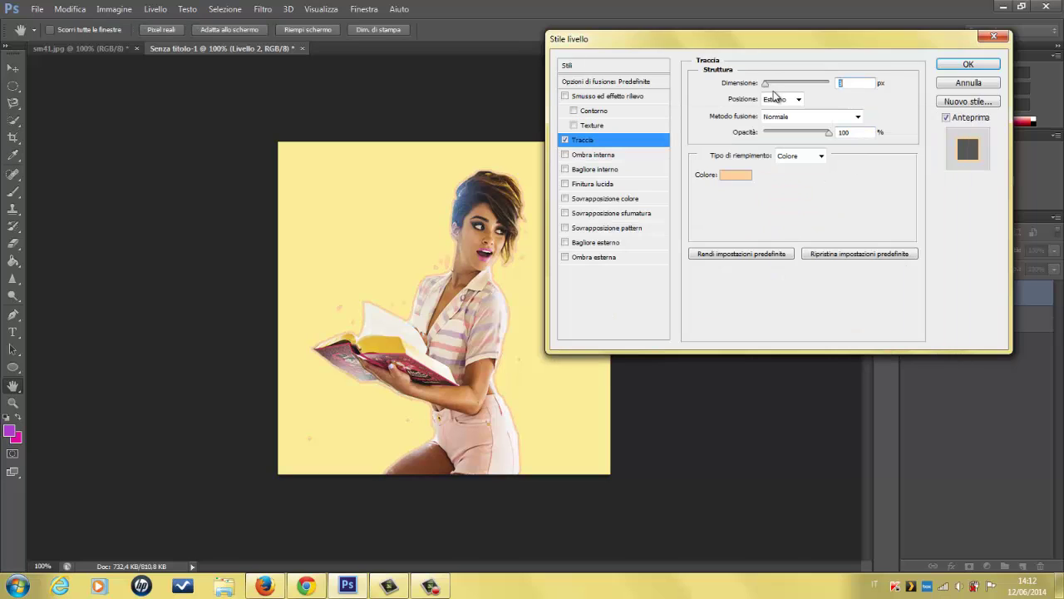
{"action": "left_click_drag", "start_coordinate": [766, 84], "coordinate": [769, 88]}
{"action": "left_click", "coordinate": [565, 140]}
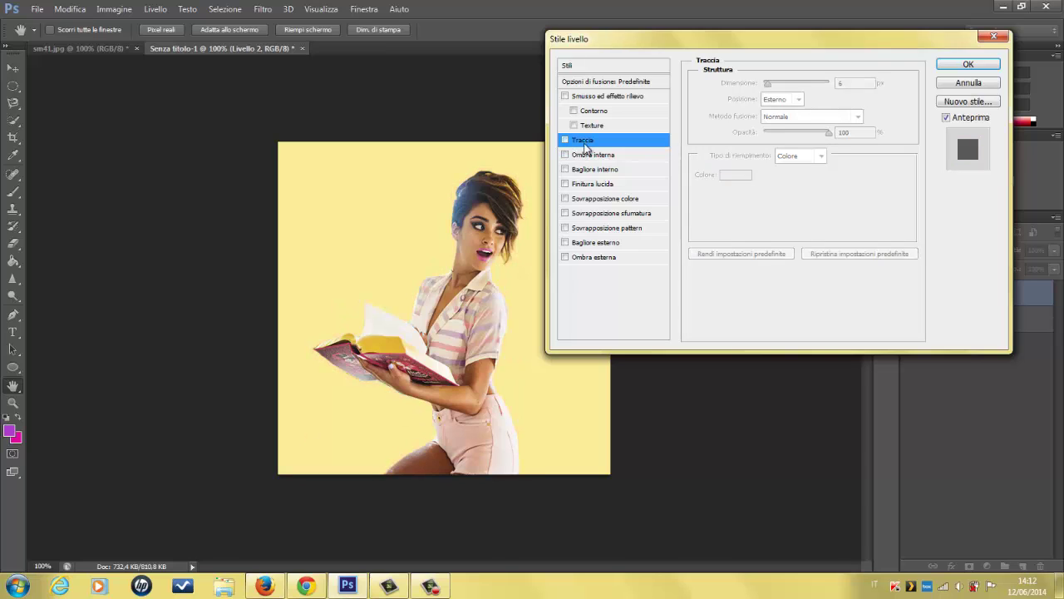
Try inner shadow, inner glow and a red colour overlay, turning each off again
{"action": "left_click", "coordinate": [594, 156]}
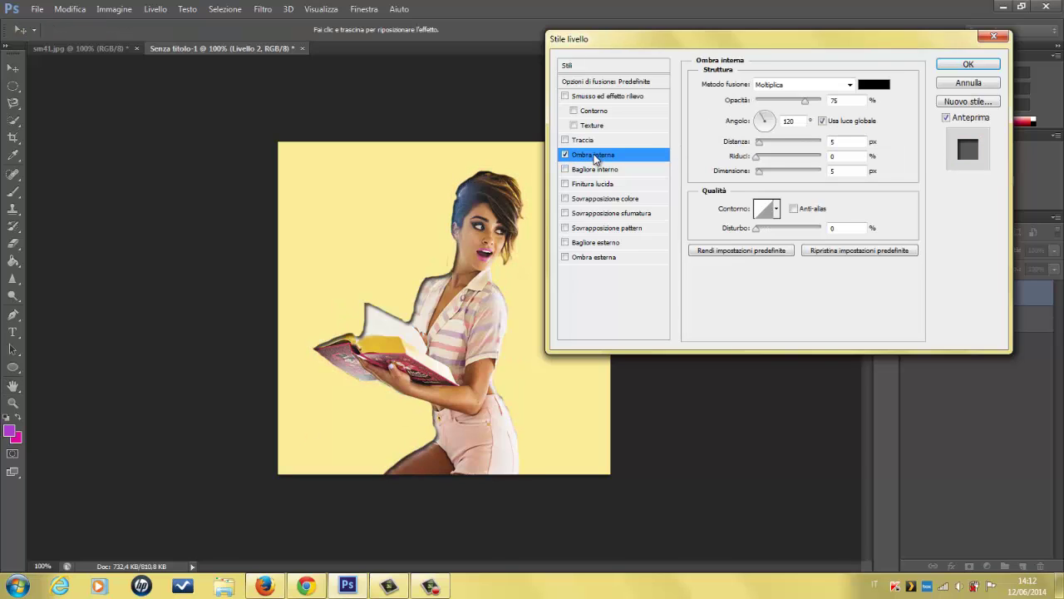
{"action": "left_click", "coordinate": [567, 155]}
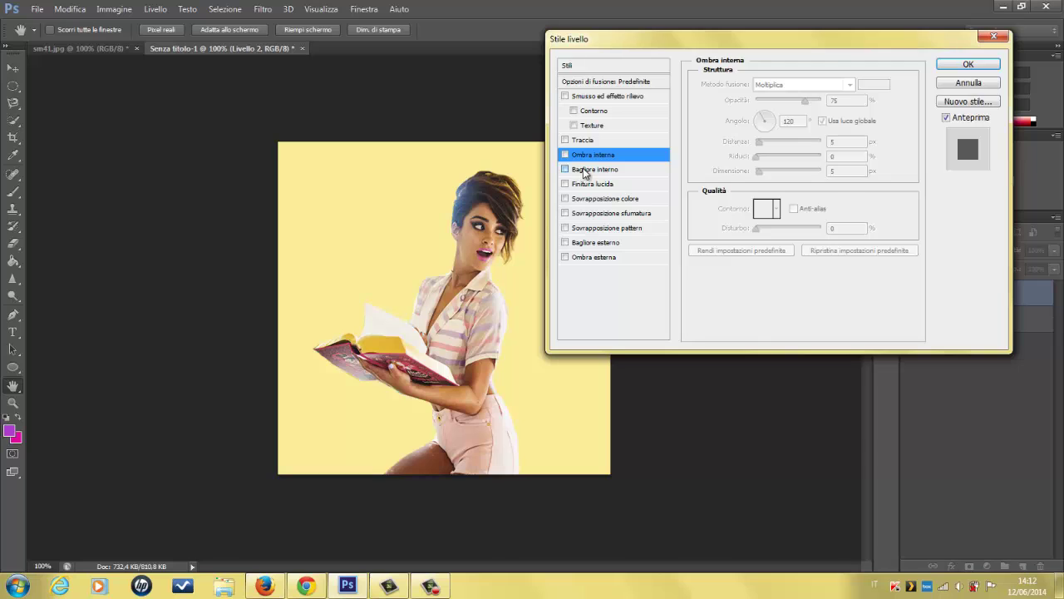
{"action": "left_click", "coordinate": [584, 171]}
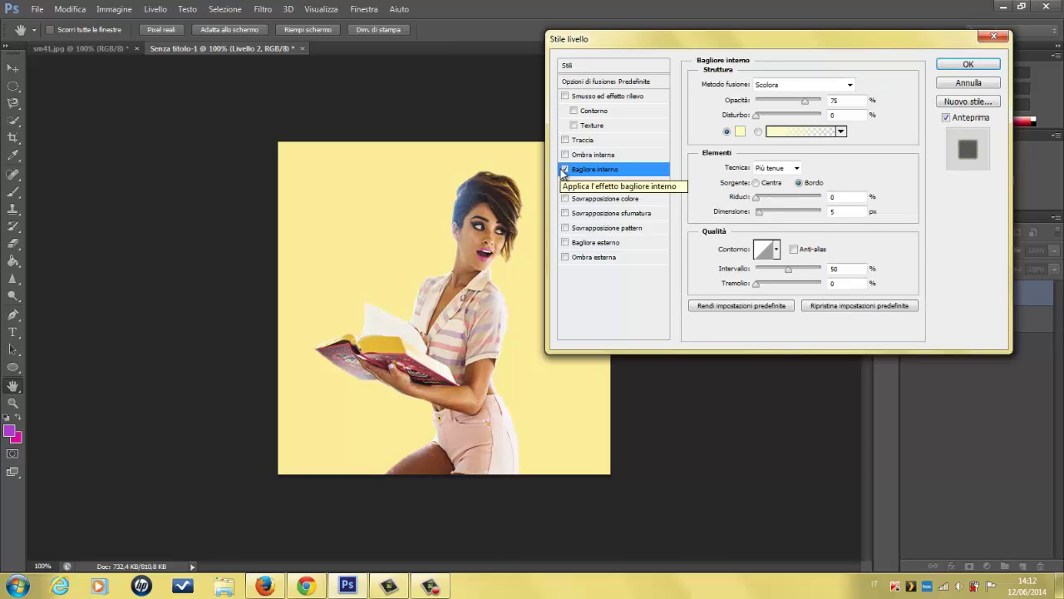
{"action": "left_click", "coordinate": [563, 171]}
{"action": "left_click", "coordinate": [566, 169]}
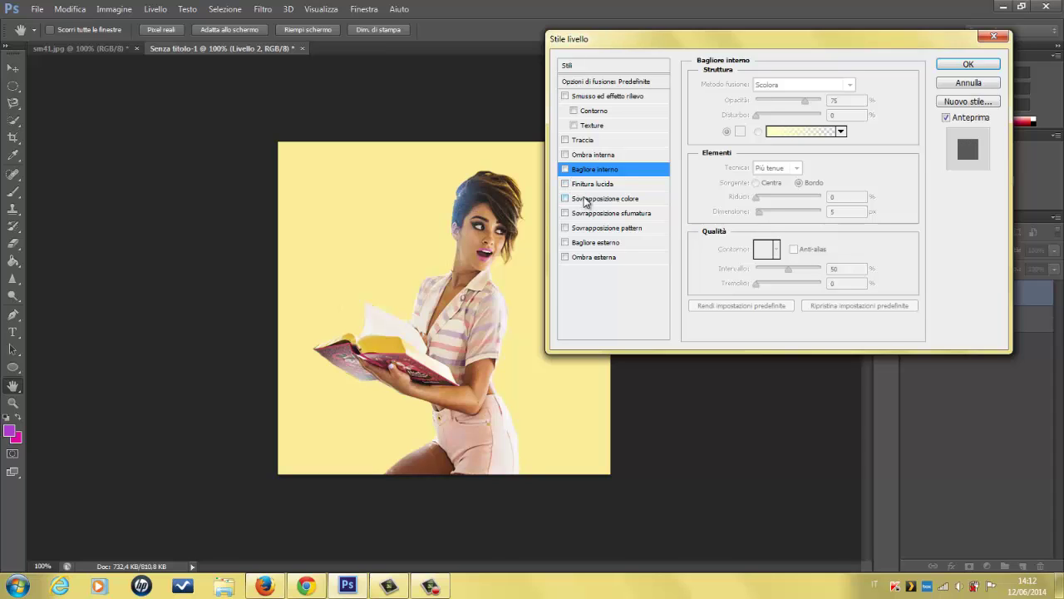
{"action": "left_click", "coordinate": [566, 199]}
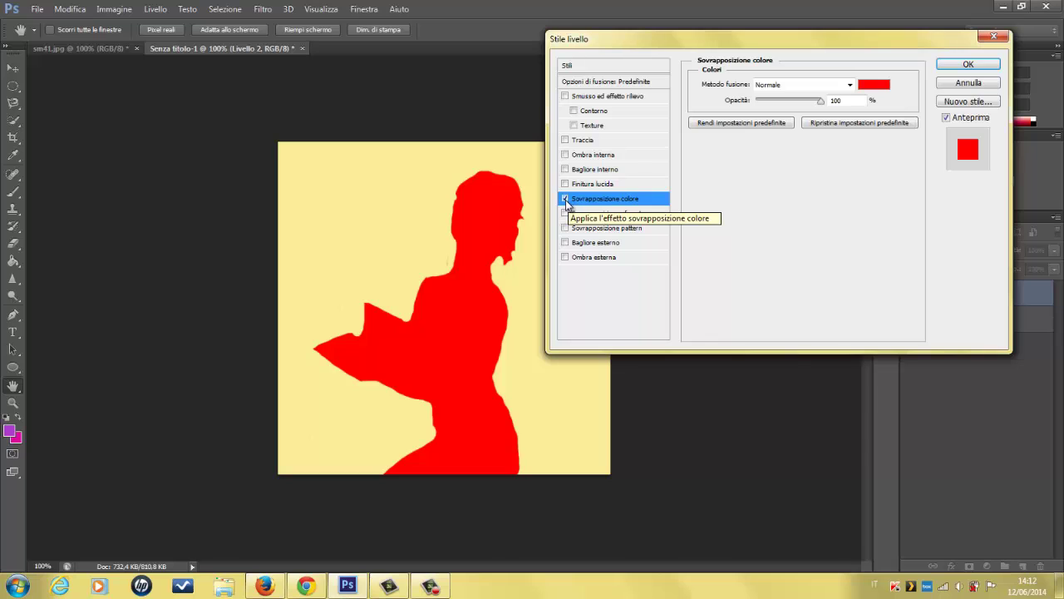
{"action": "left_click", "coordinate": [565, 200]}
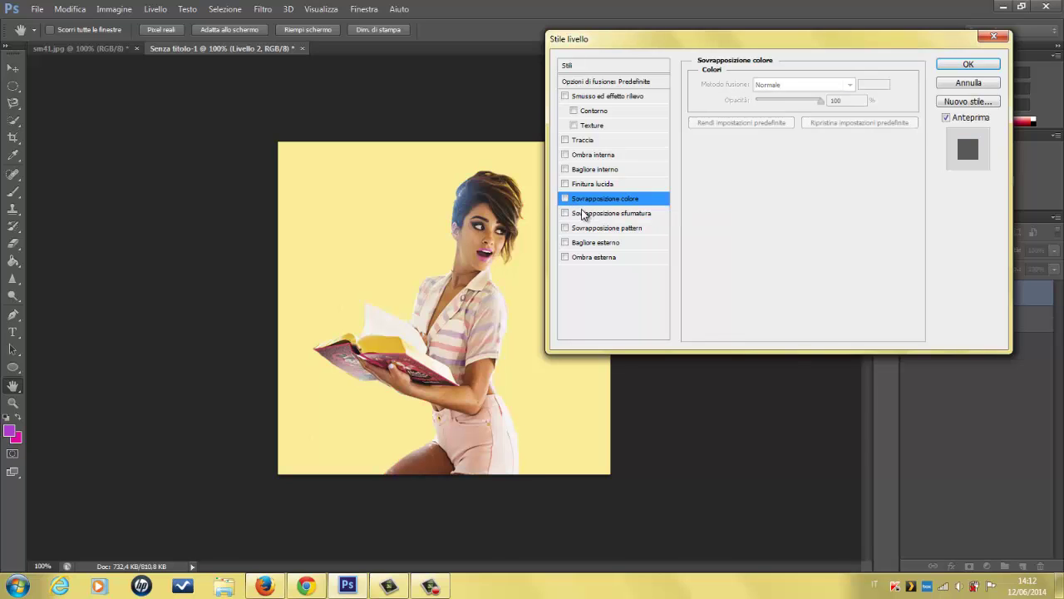
Try a gradient overlay and a pink polka-dot pattern overlay, then remove both
{"action": "left_click", "coordinate": [574, 216]}
{"action": "left_click", "coordinate": [565, 213]}
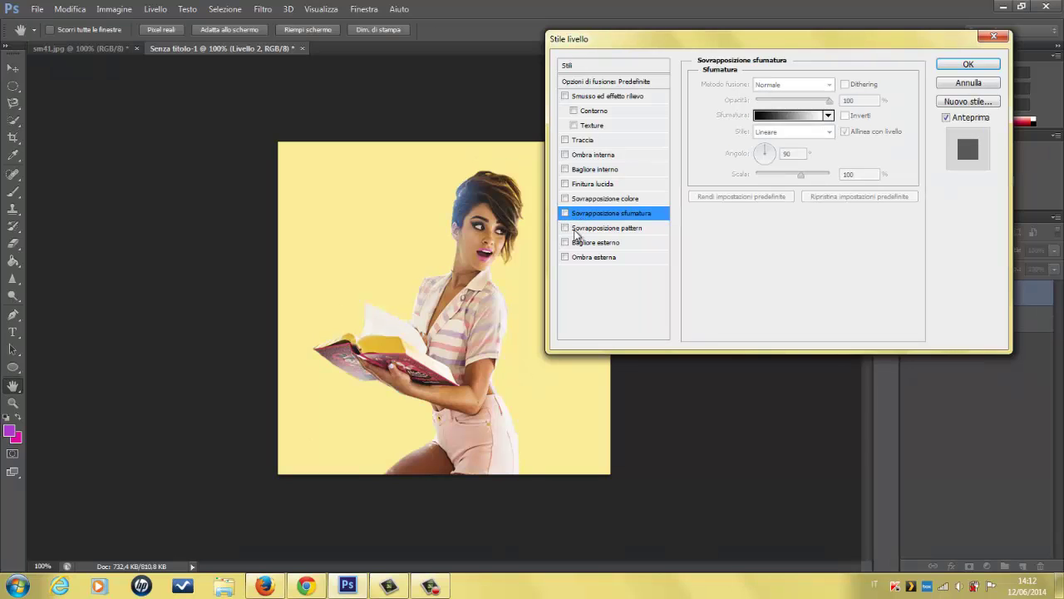
{"action": "left_click", "coordinate": [565, 228]}
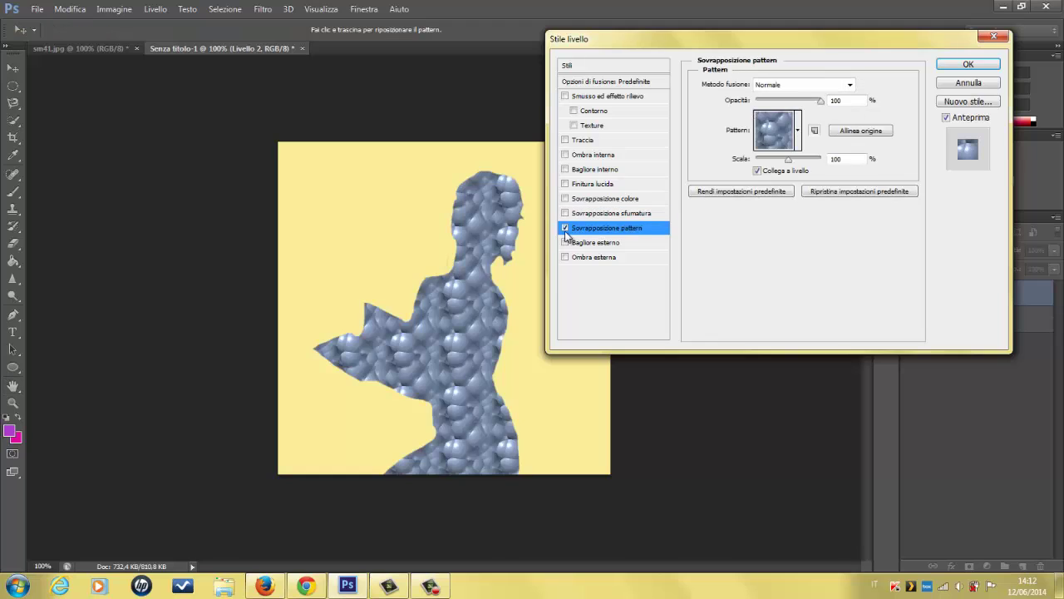
{"action": "left_click", "coordinate": [774, 131]}
{"action": "left_click", "coordinate": [776, 235]}
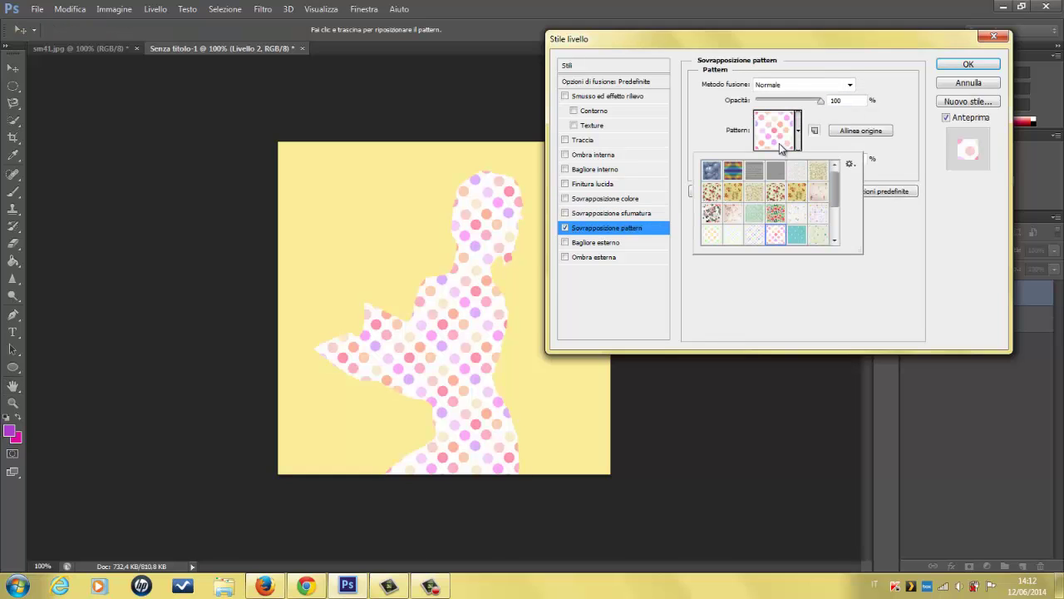
{"action": "left_click", "coordinate": [799, 135]}
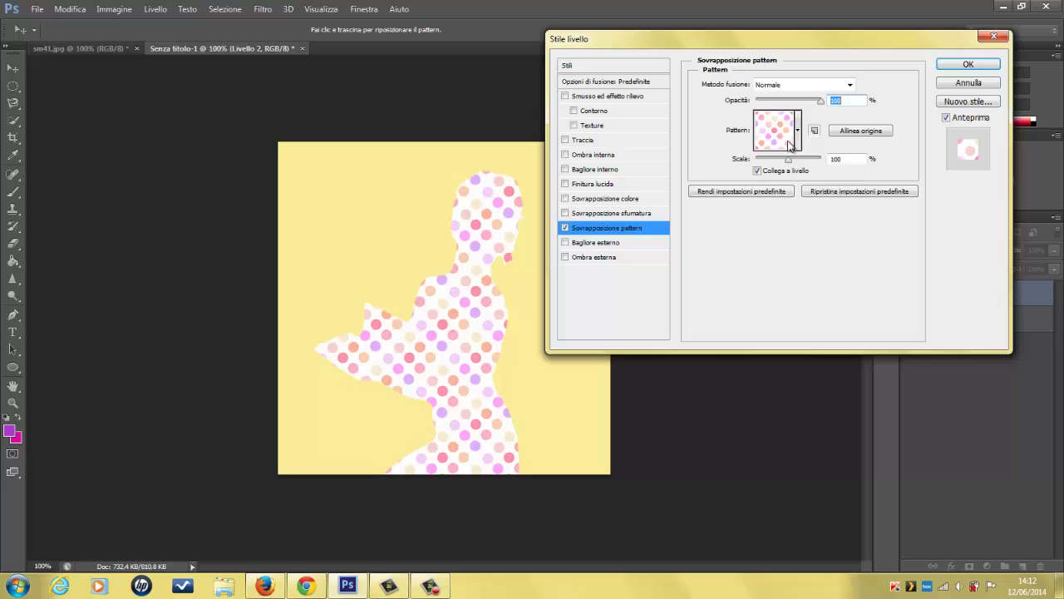
{"action": "left_click", "coordinate": [566, 229]}
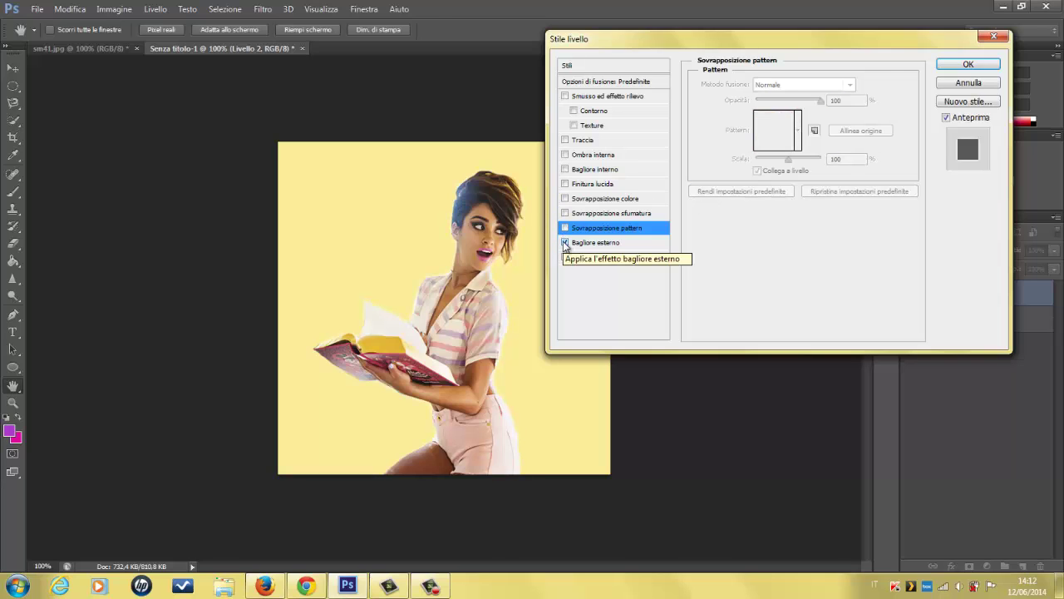
Try a wider outer glow at 94% opacity, then remove it
{"action": "left_click", "coordinate": [565, 242]}
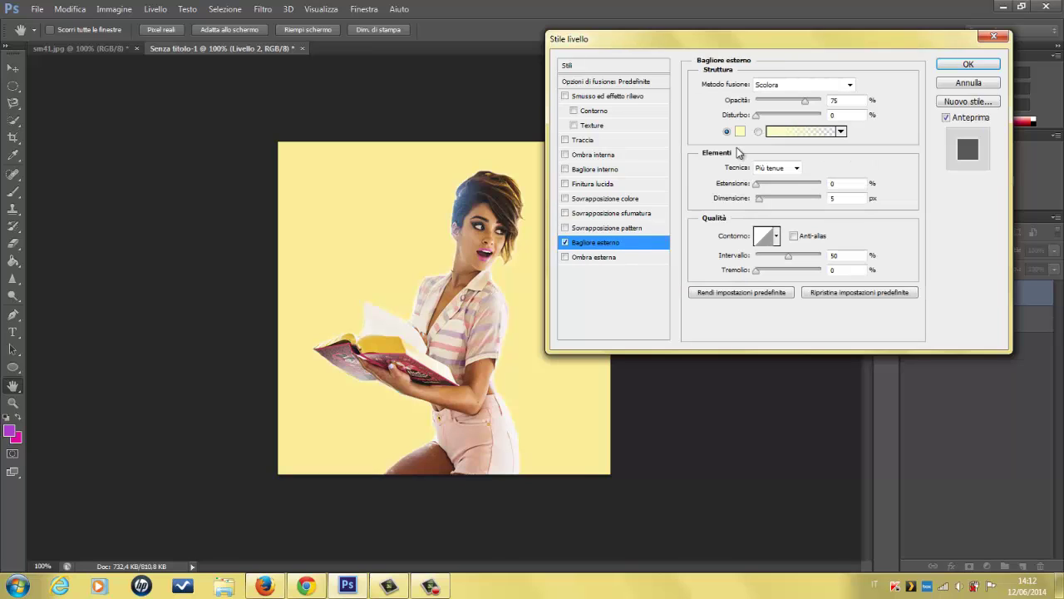
{"action": "left_click_drag", "start_coordinate": [805, 101], "coordinate": [818, 101]}
{"action": "mouse_move", "coordinate": [770, 184]}
{"action": "left_mouse_down"}
{"action": "mouse_move", "coordinate": [786, 183]}
{"action": "mouse_move", "coordinate": [770, 206]}
{"action": "left_mouse_up"}
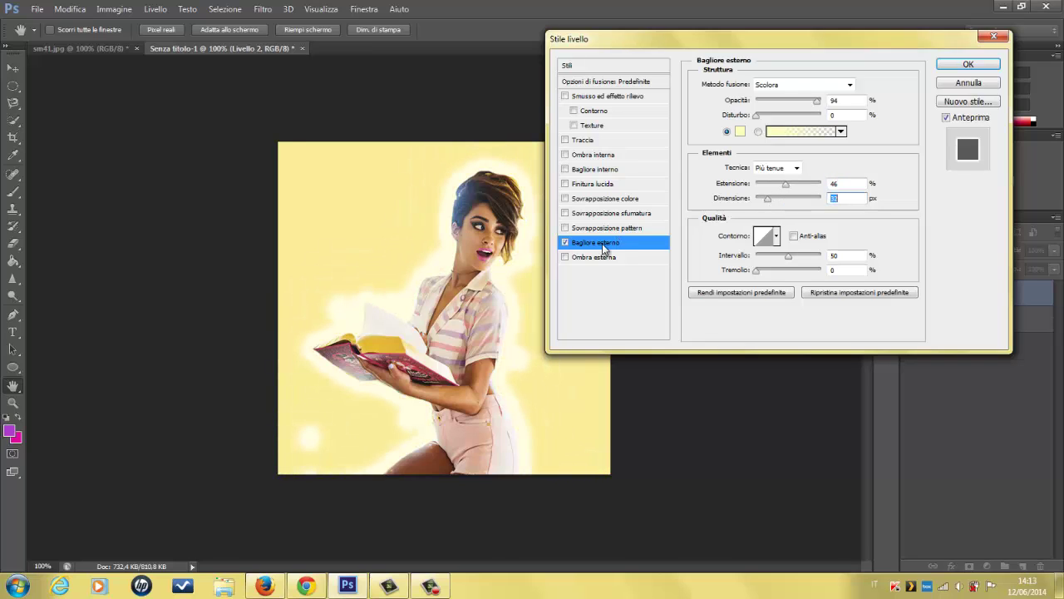
{"action": "left_click", "coordinate": [566, 242]}
Add a Normale-mode drop shadow in white with zero size for a sharp edge
{"action": "left_click", "coordinate": [589, 259]}
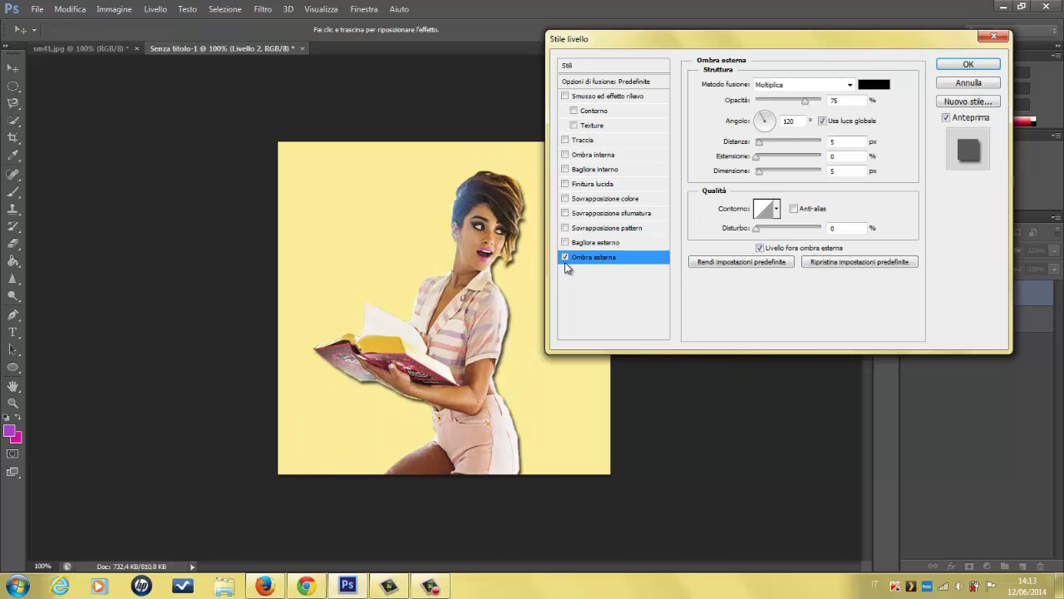
{"action": "left_click", "coordinate": [812, 85]}
{"action": "left_click", "coordinate": [805, 100]}
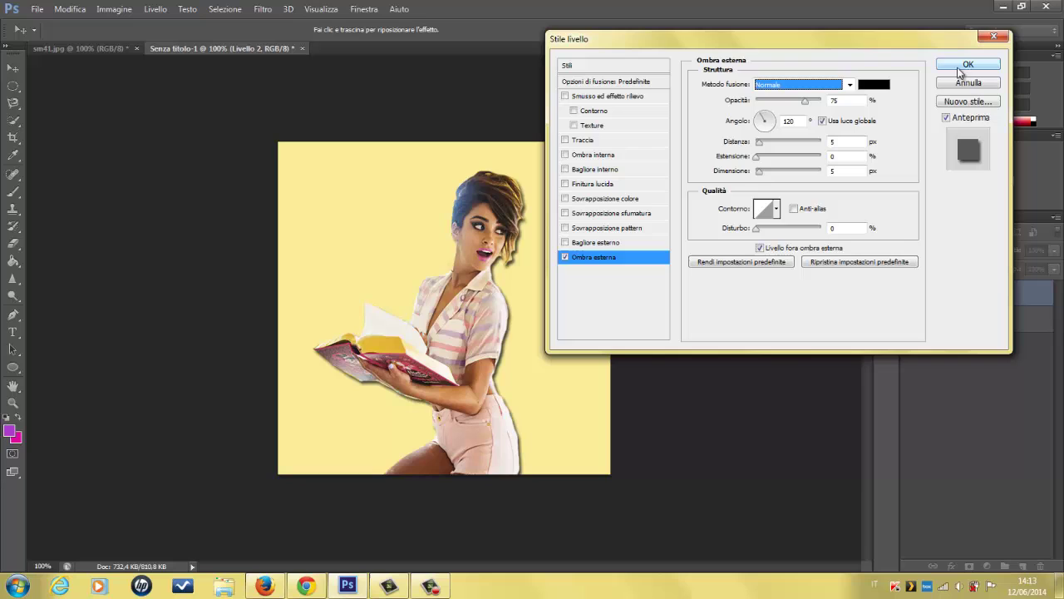
{"action": "left_click", "coordinate": [873, 85]}
{"action": "left_click_drag", "start_coordinate": [691, 180], "coordinate": [569, 154]}
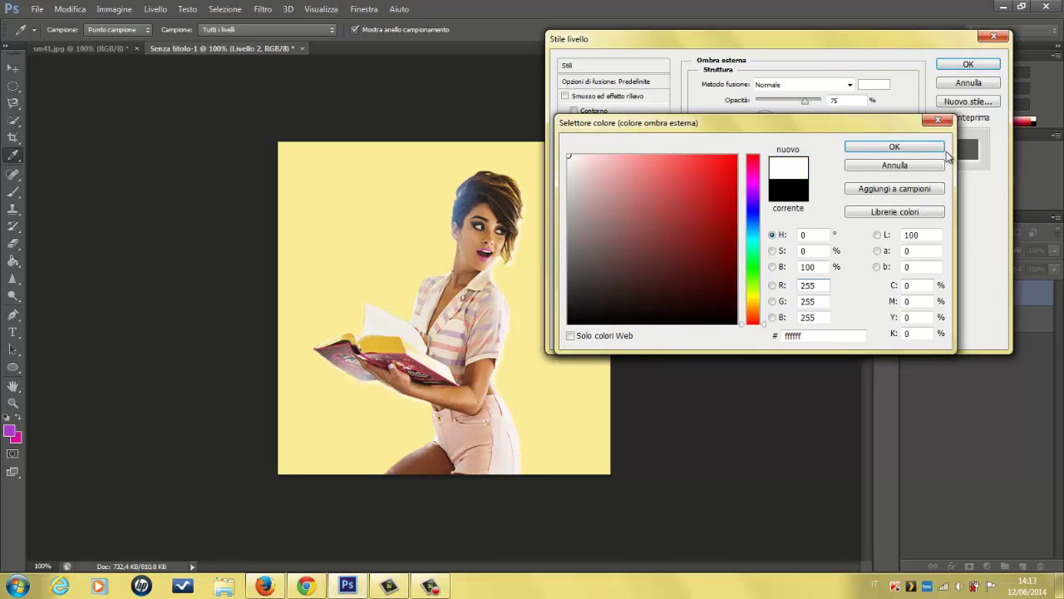
{"action": "left_click", "coordinate": [906, 146]}
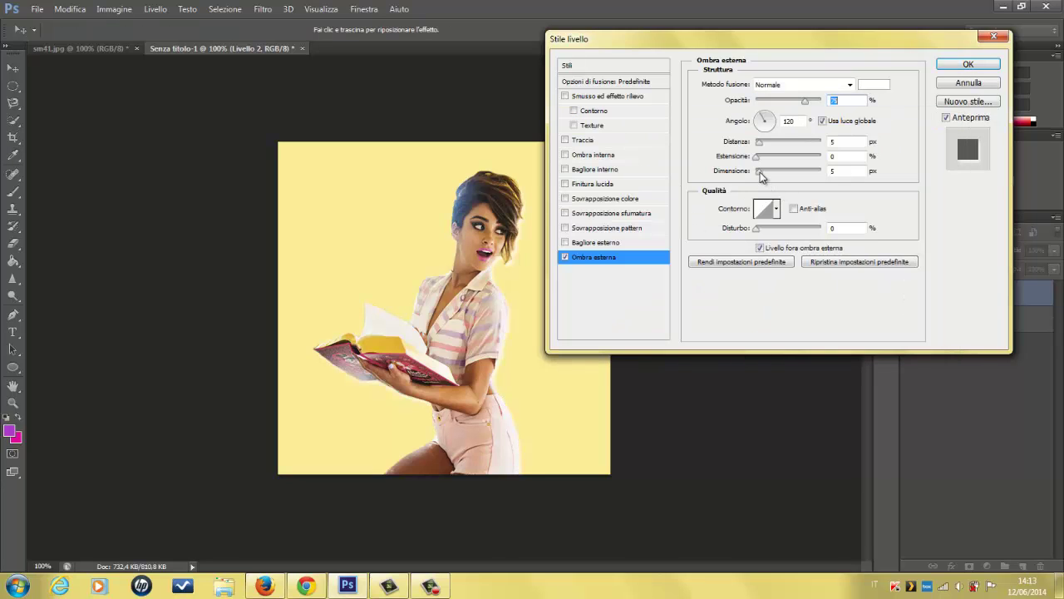
{"action": "mouse_move", "coordinate": [759, 171]}
{"action": "left_mouse_down"}
{"action": "mouse_move", "coordinate": [747, 172]}
{"action": "mouse_move", "coordinate": [772, 147]}
{"action": "mouse_move", "coordinate": [764, 146]}
{"action": "left_mouse_up"}
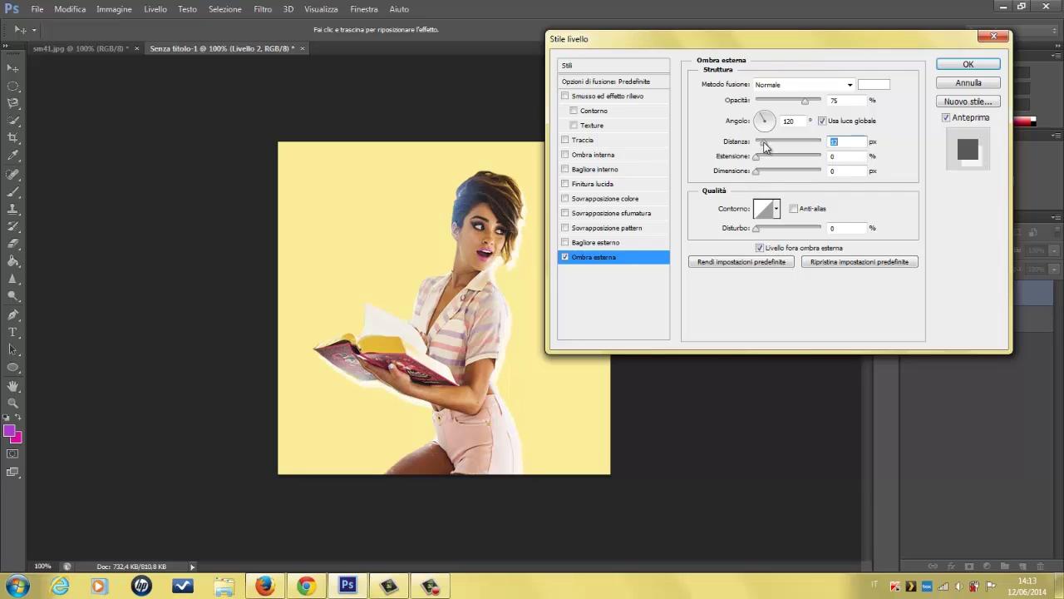
Change the shadow to light pink, set distance 13 px and rotate its angle
{"action": "left_click", "coordinate": [873, 84]}
{"action": "left_click", "coordinate": [623, 159]}
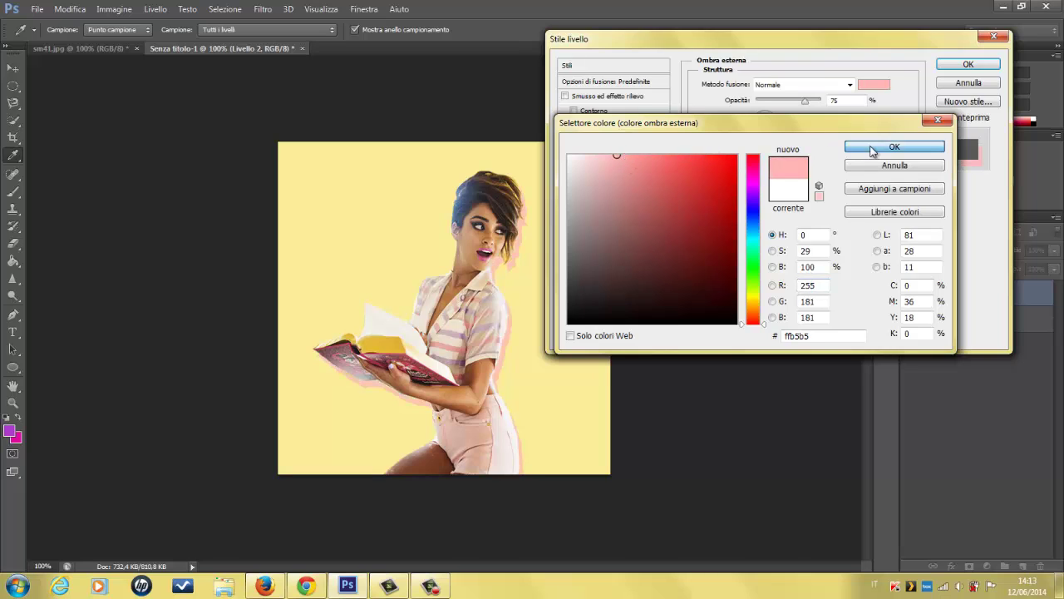
{"action": "left_click", "coordinate": [907, 147]}
{"action": "left_click", "coordinate": [773, 85]}
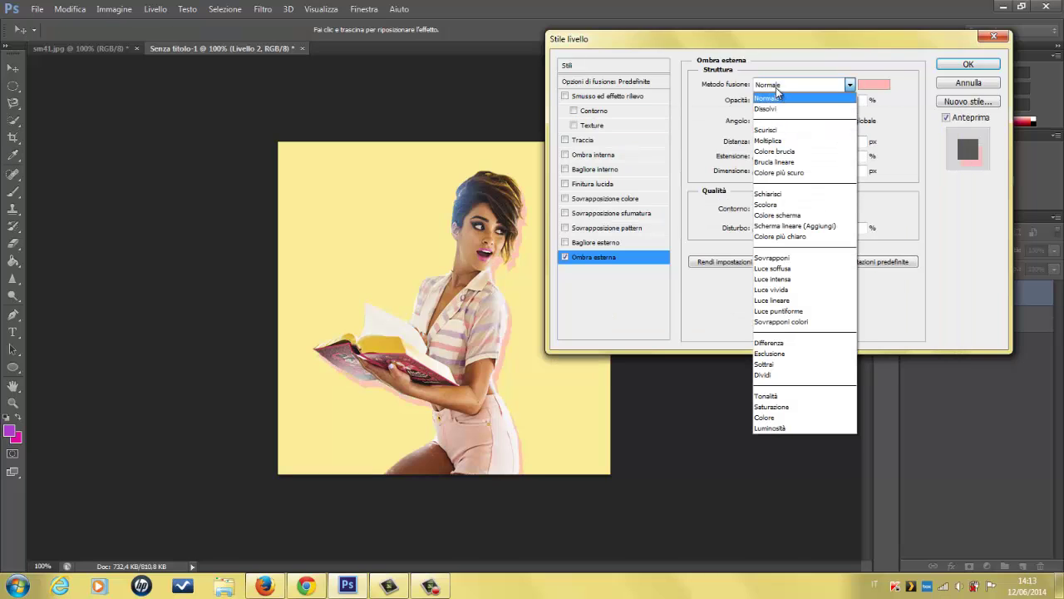
{"action": "left_click", "coordinate": [779, 76]}
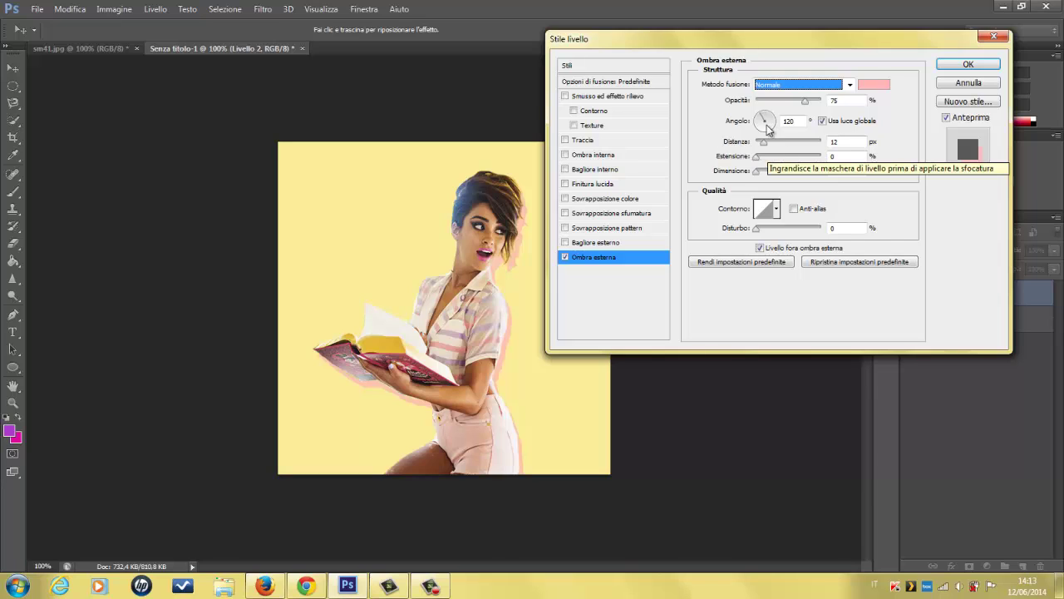
{"action": "left_click", "coordinate": [756, 173]}
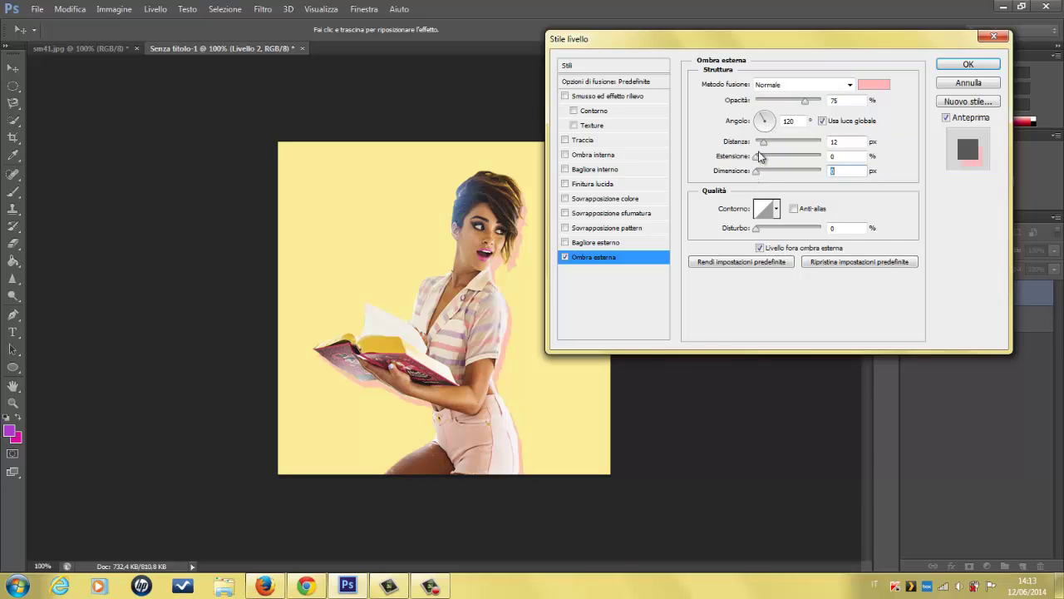
{"action": "mouse_move", "coordinate": [767, 147]}
{"action": "left_mouse_down"}
{"action": "mouse_move", "coordinate": [788, 162]}
{"action": "mouse_move", "coordinate": [742, 158]}
{"action": "left_mouse_up"}
{"action": "mouse_move", "coordinate": [769, 123]}
{"action": "left_mouse_down"}
{"action": "mouse_move", "coordinate": [758, 123]}
{"action": "mouse_move", "coordinate": [762, 135]}
{"action": "mouse_move", "coordinate": [773, 131]}
{"action": "left_mouse_up"}
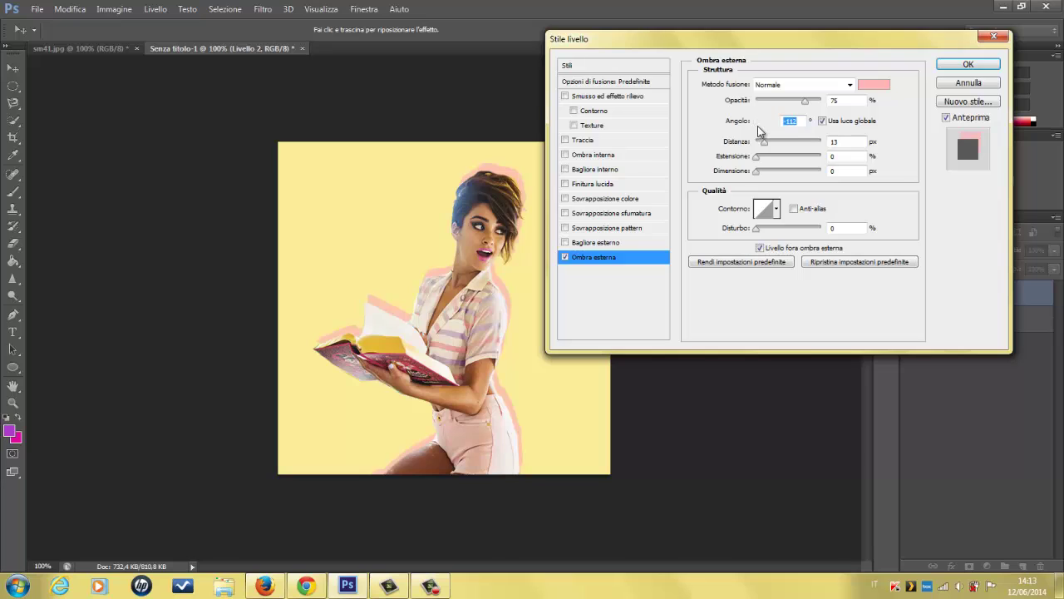
{"action": "left_click_drag", "start_coordinate": [762, 129], "coordinate": [760, 131]}
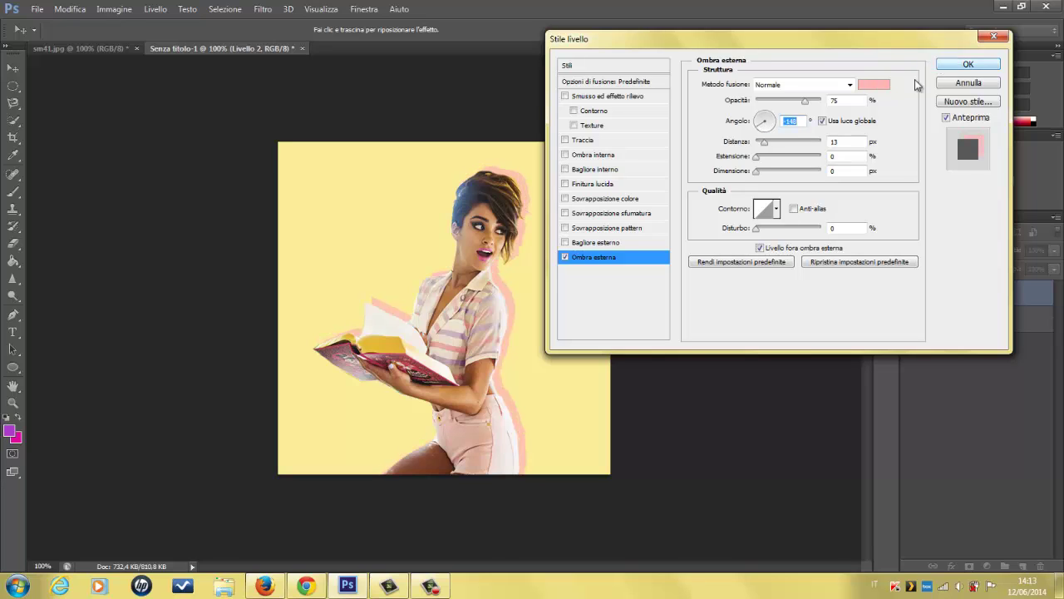
Fine-tune the pink shadow hue and apply the layer style
{"action": "left_click", "coordinate": [874, 84]}
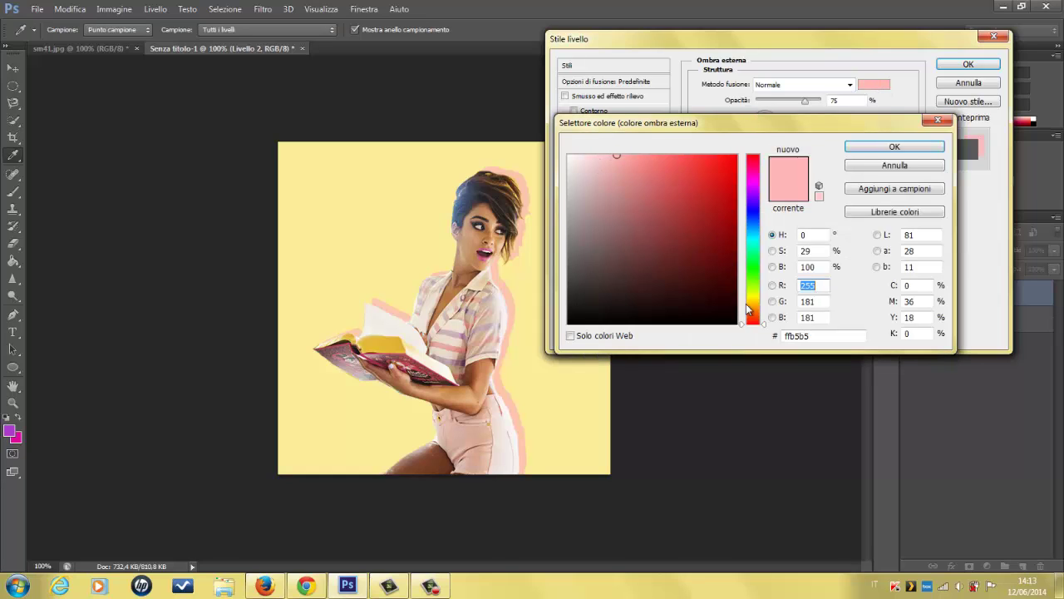
{"action": "left_click", "coordinate": [753, 240]}
{"action": "left_click_drag", "start_coordinate": [759, 232], "coordinate": [763, 167]}
{"action": "left_click", "coordinate": [905, 149]}
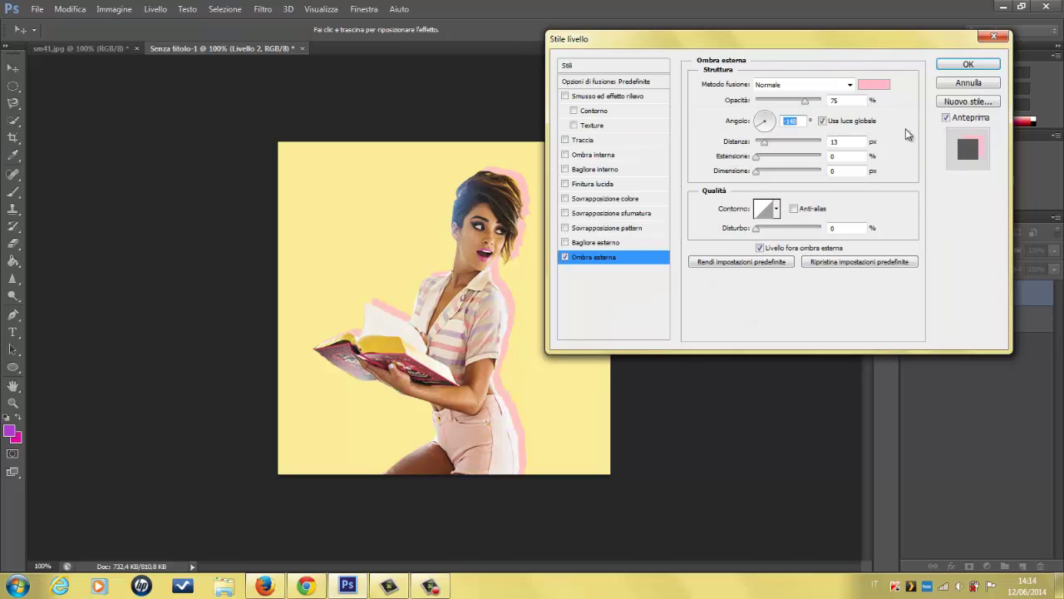
{"action": "left_click", "coordinate": [967, 65]}
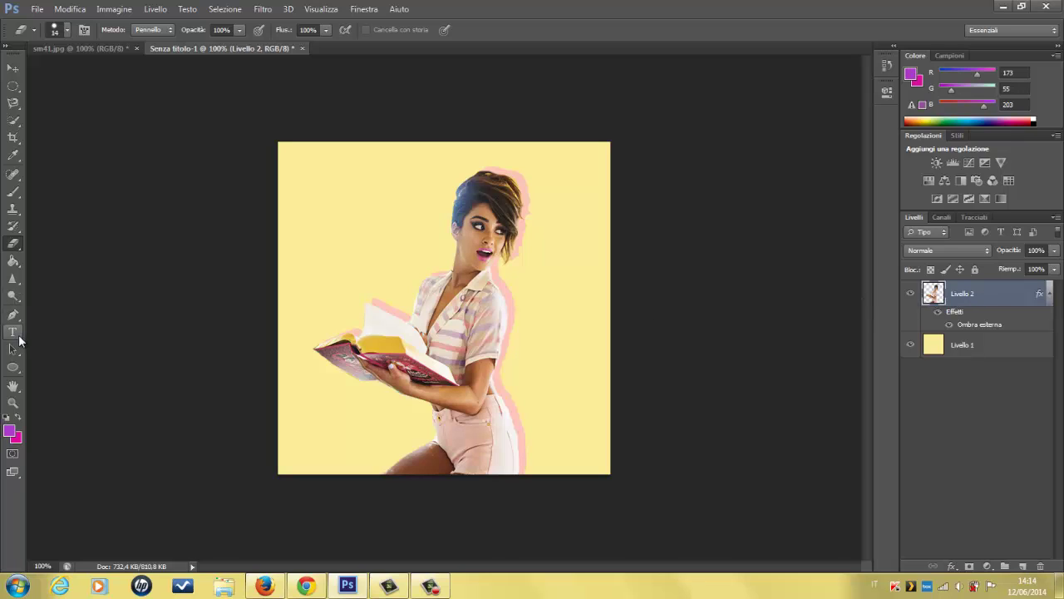
Create a text box across the torso set in Rockwell Extra Bold 60 pt
{"action": "left_click", "coordinate": [12, 331]}
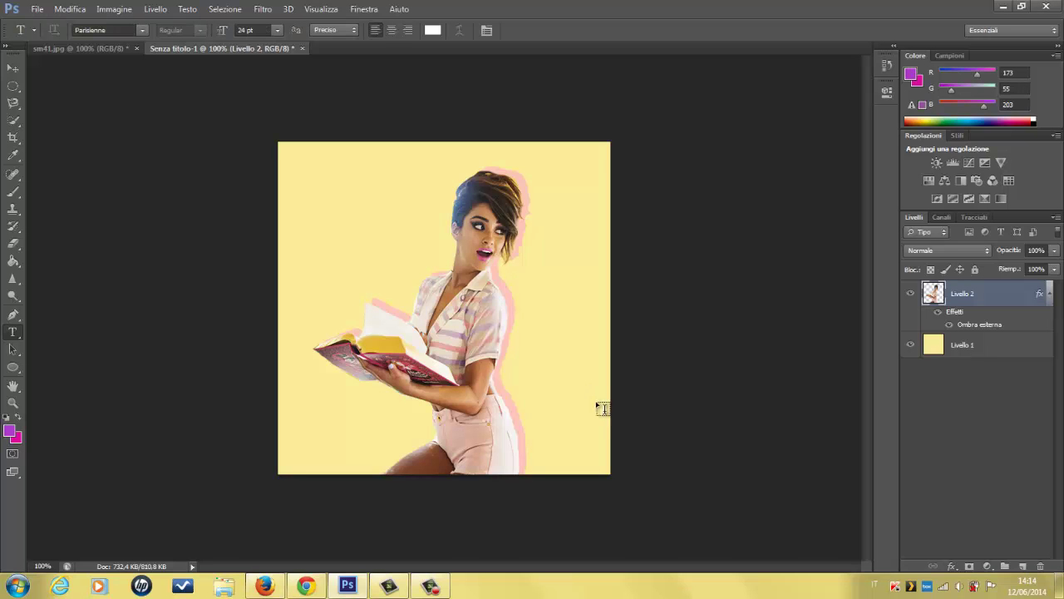
{"action": "left_click_drag", "start_coordinate": [597, 416], "coordinate": [330, 278]}
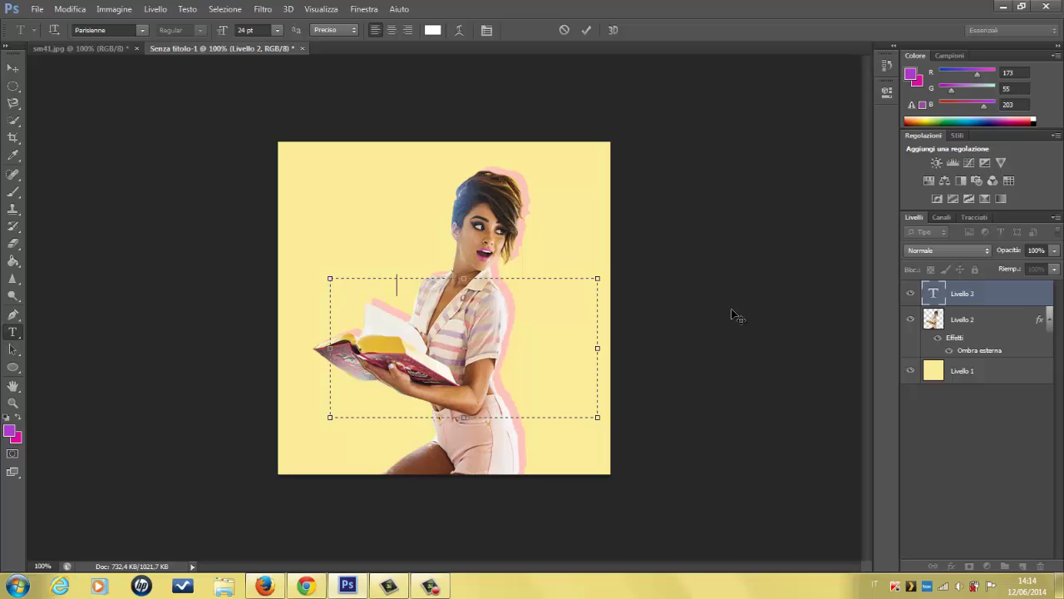
{"action": "key", "text": "ctrl+a"}
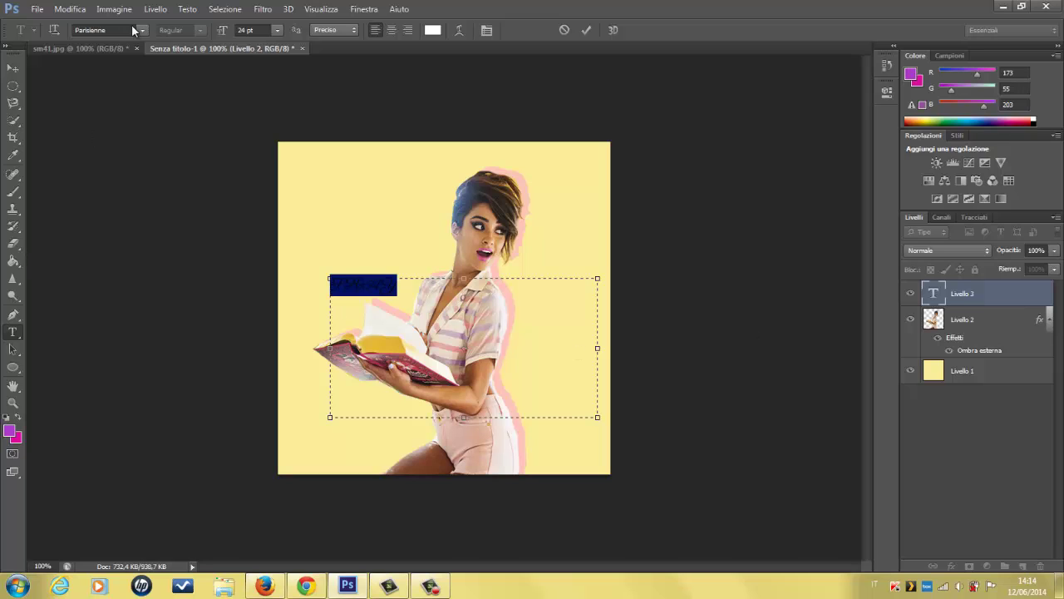
{"action": "left_click", "coordinate": [142, 30]}
{"action": "scroll", "coordinate": [163, 123], "scroll_direction": "up", "scroll_amount": 1}
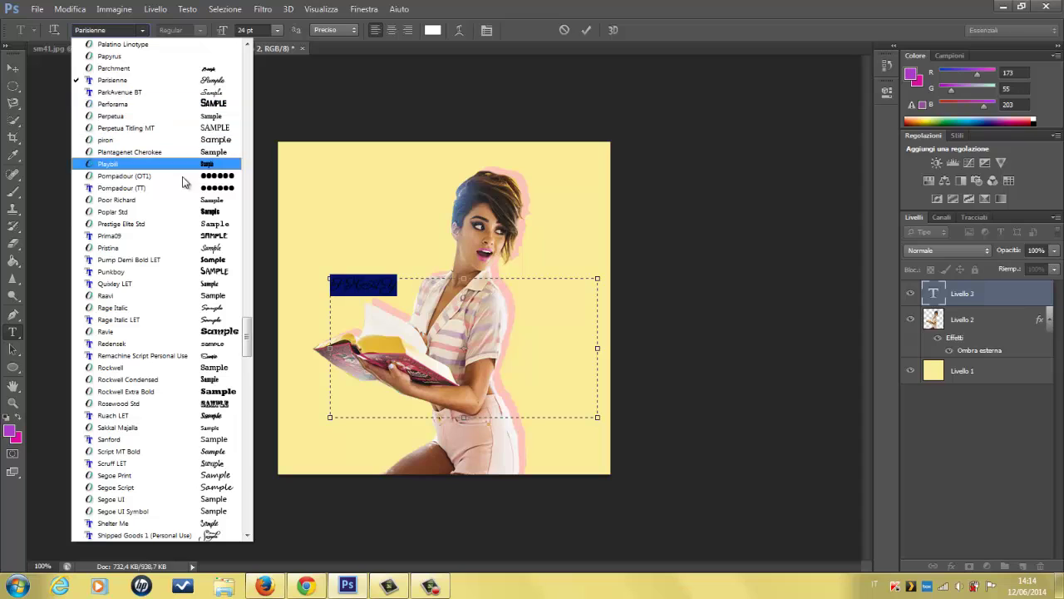
{"action": "left_click", "coordinate": [208, 391]}
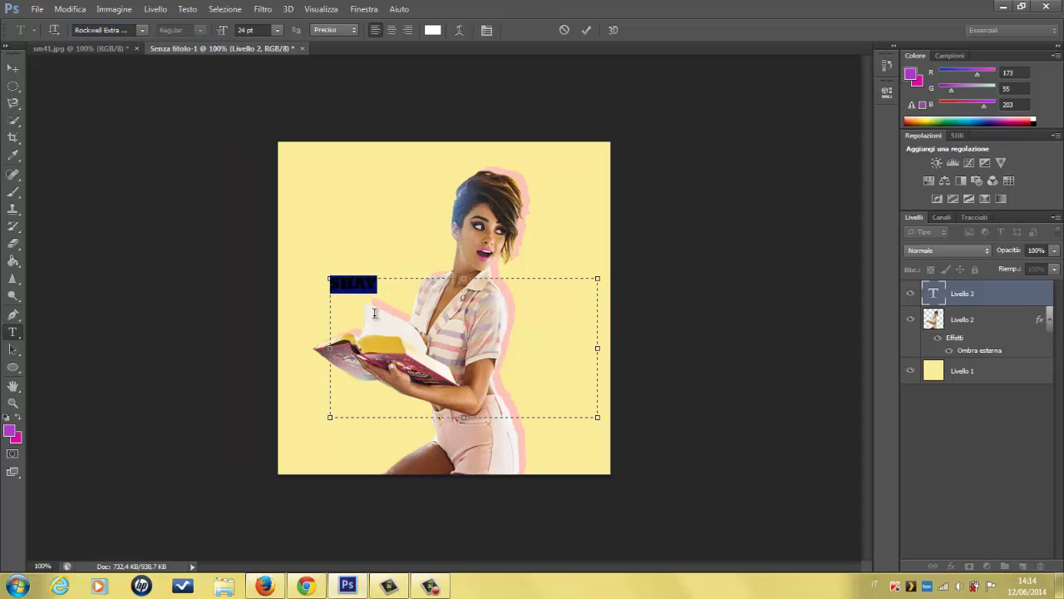
{"action": "left_click", "coordinate": [277, 30]}
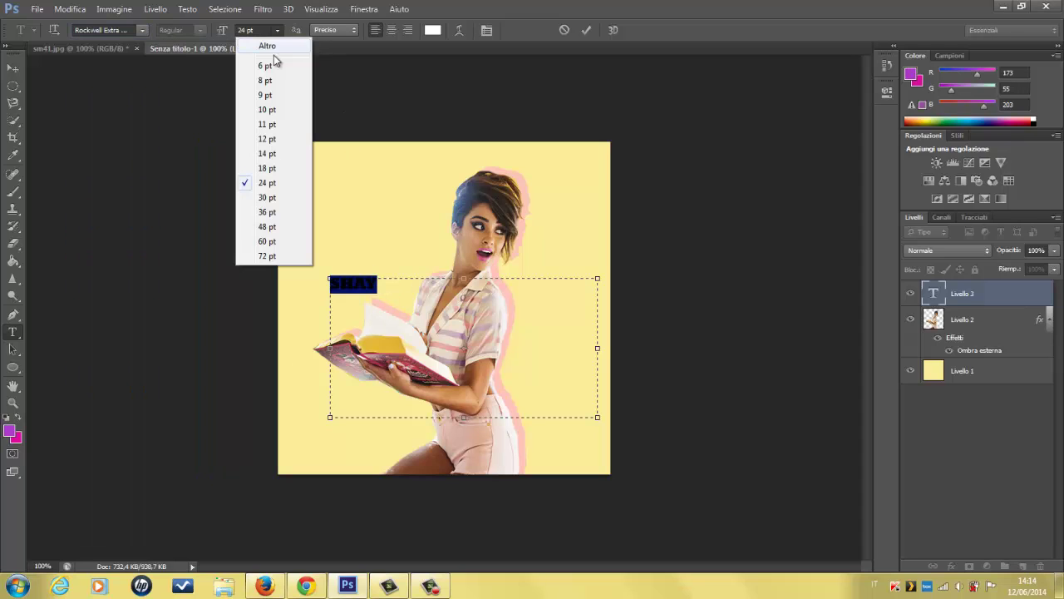
{"action": "left_click", "coordinate": [273, 237]}
Move SHAY over the woman's middle, commit it and rename its layer SHAY
{"action": "left_click", "coordinate": [441, 327]}
{"action": "left_click_drag", "start_coordinate": [443, 223], "coordinate": [558, 277]}
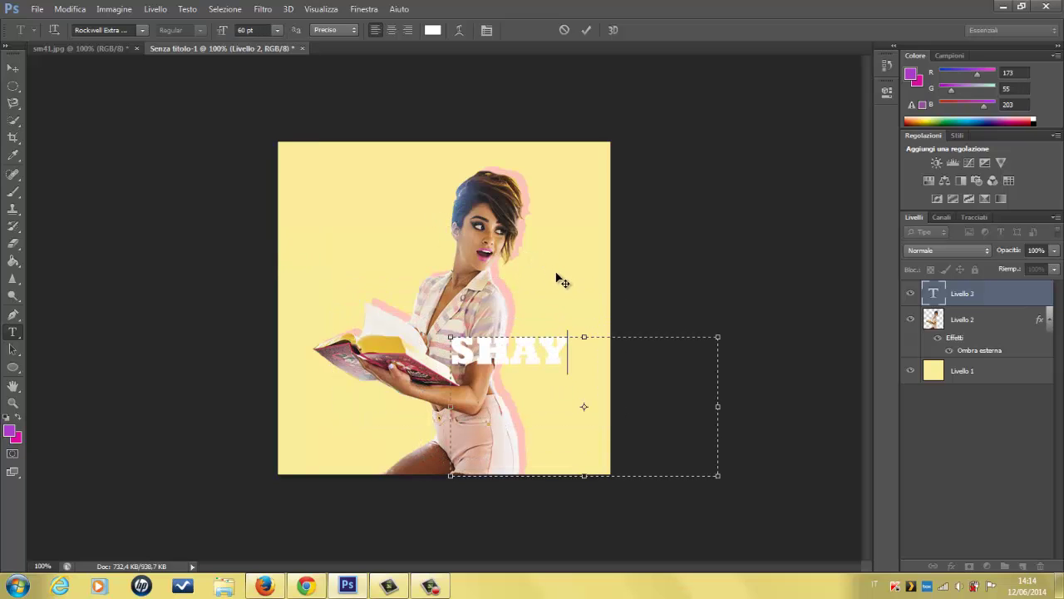
{"action": "key", "text": "ctrl+Return"}
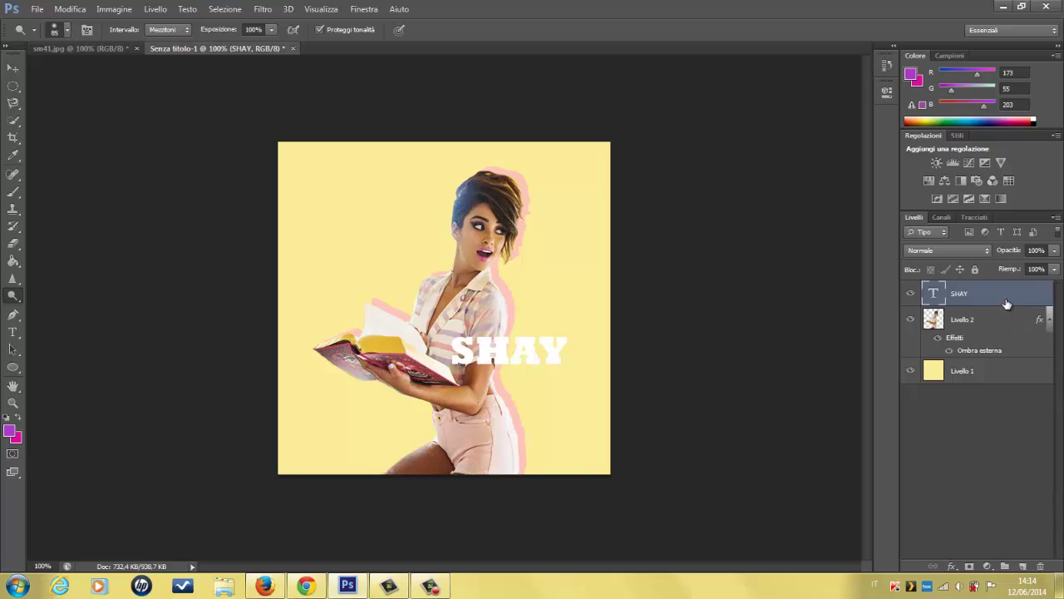
{"action": "double_click", "coordinate": [958, 296]}
{"action": "double_click", "coordinate": [933, 296]}
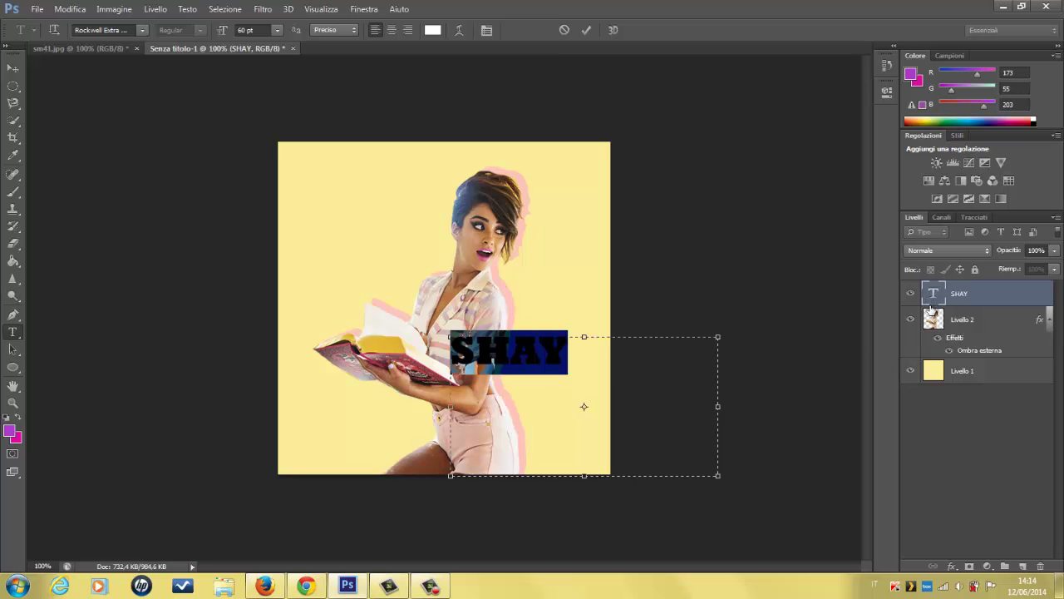
{"action": "left_click", "coordinate": [997, 291]}
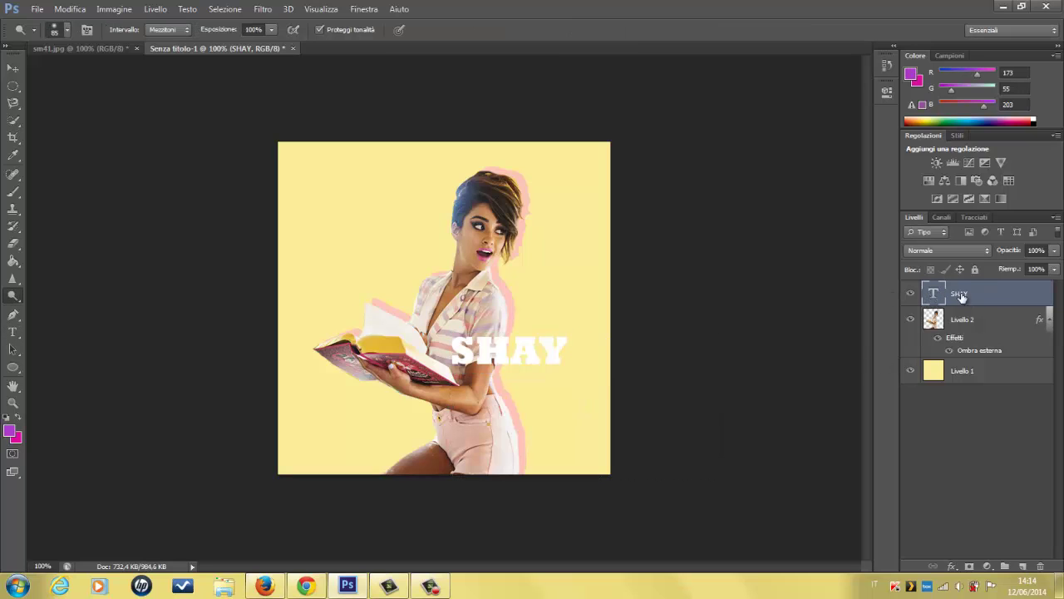
{"action": "double_click", "coordinate": [997, 376]}
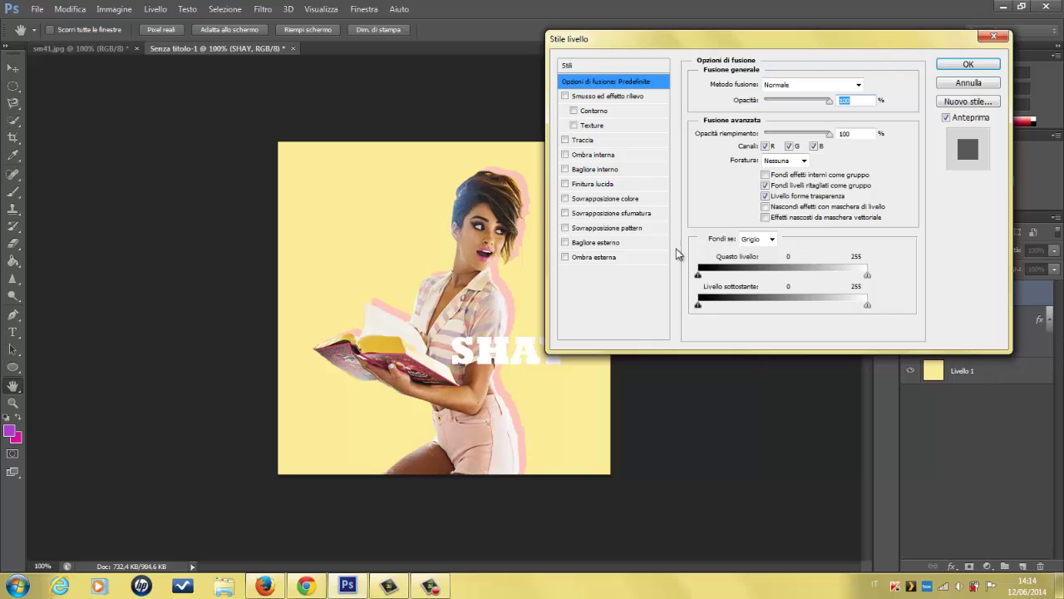
Try a hard-edged purple (b230c9) drop shadow on SHAY, then remove it
{"action": "left_click", "coordinate": [603, 258]}
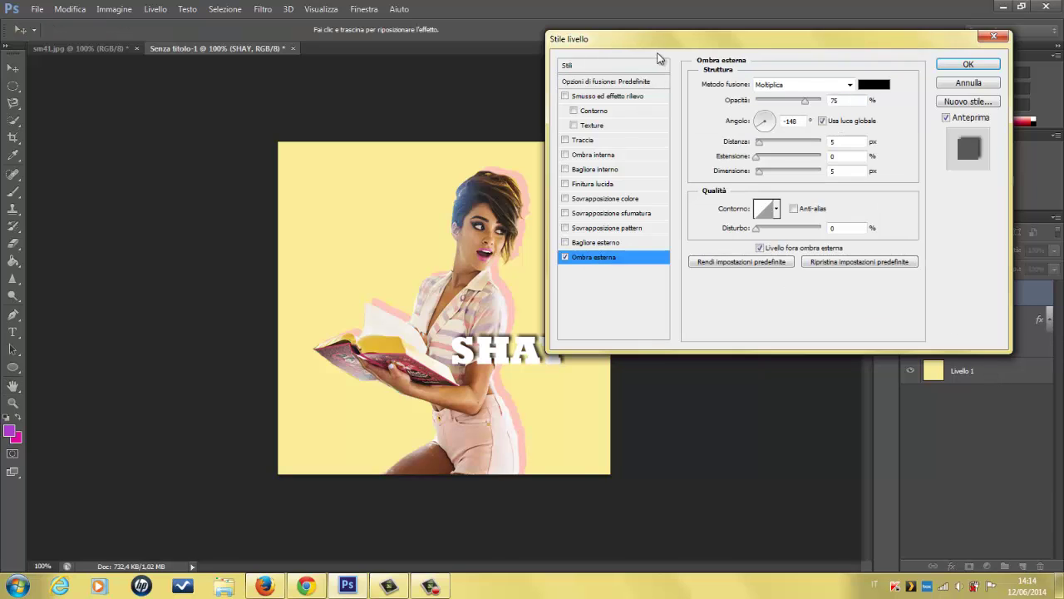
{"action": "left_click_drag", "start_coordinate": [718, 37], "coordinate": [837, 28]}
{"action": "left_click", "coordinate": [990, 77]}
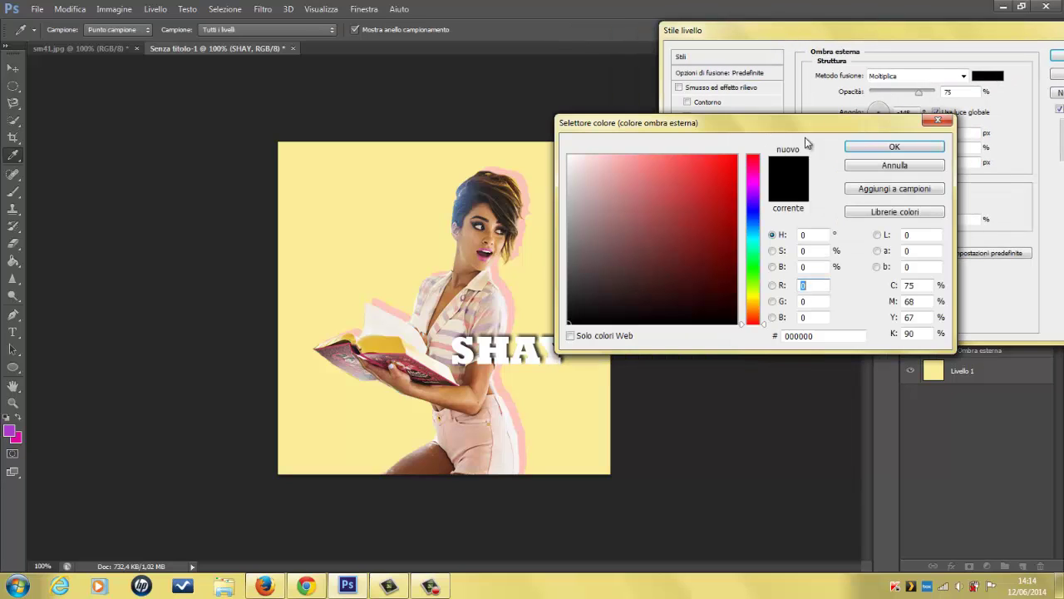
{"action": "left_click", "coordinate": [759, 188]}
{"action": "left_click", "coordinate": [699, 191]}
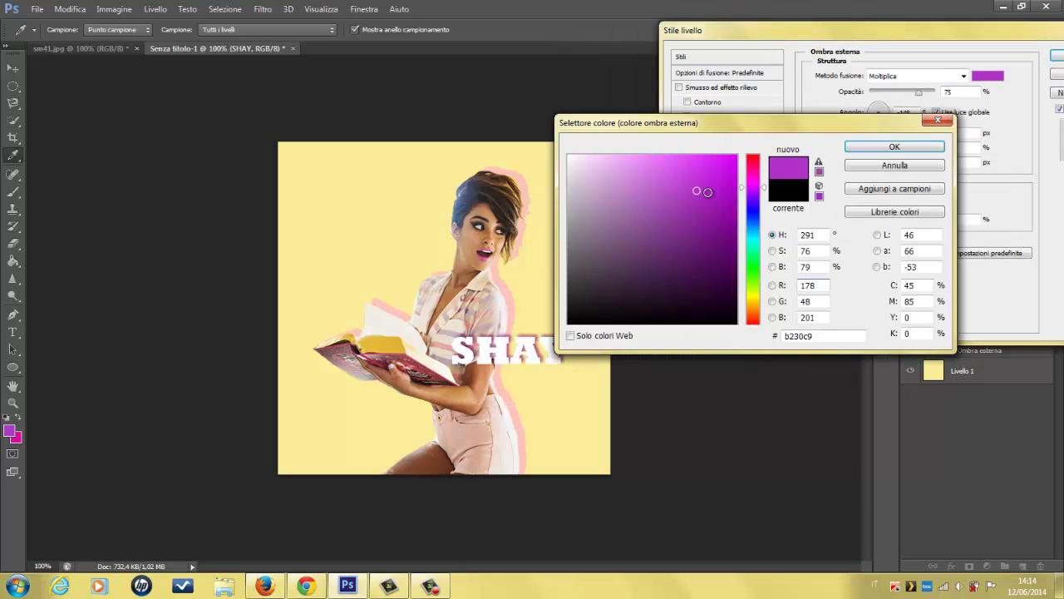
{"action": "left_click", "coordinate": [895, 147]}
{"action": "left_click", "coordinate": [919, 76]}
{"action": "type", "text": "100"}
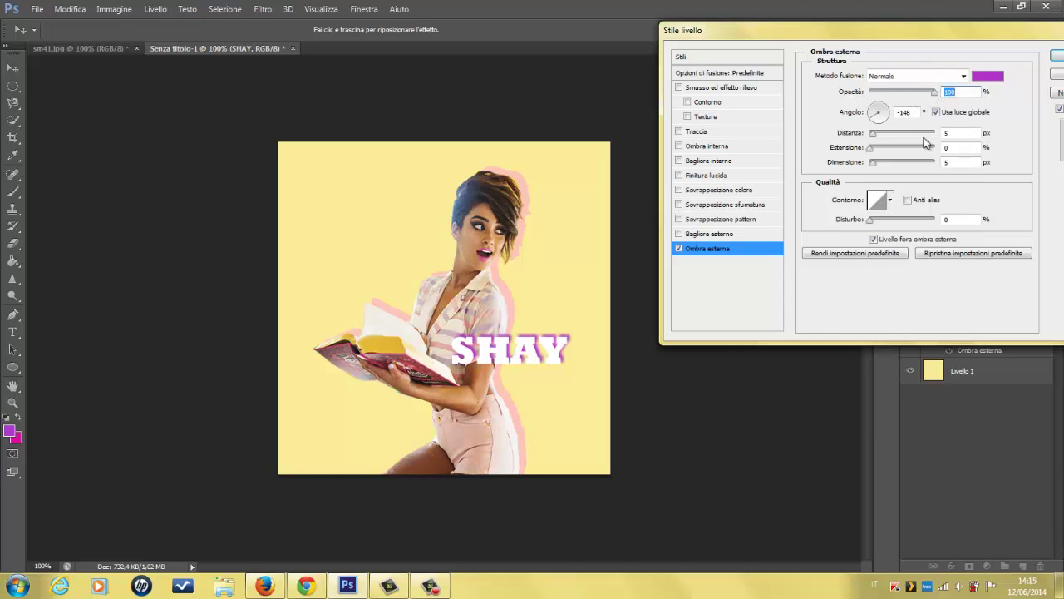
{"action": "left_click_drag", "start_coordinate": [873, 162], "coordinate": [867, 134]}
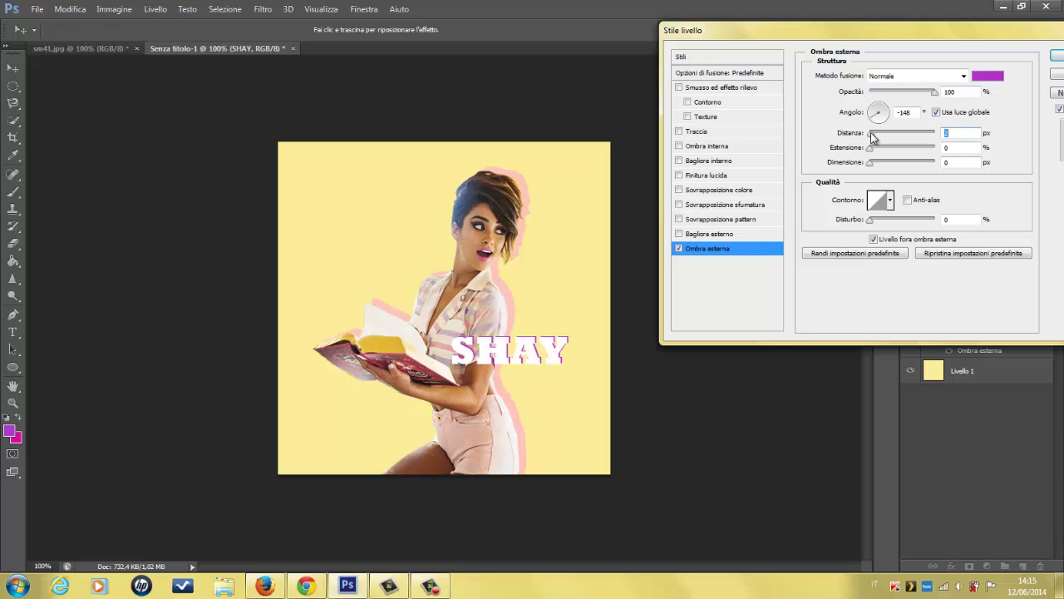
{"action": "left_click", "coordinate": [679, 250]}
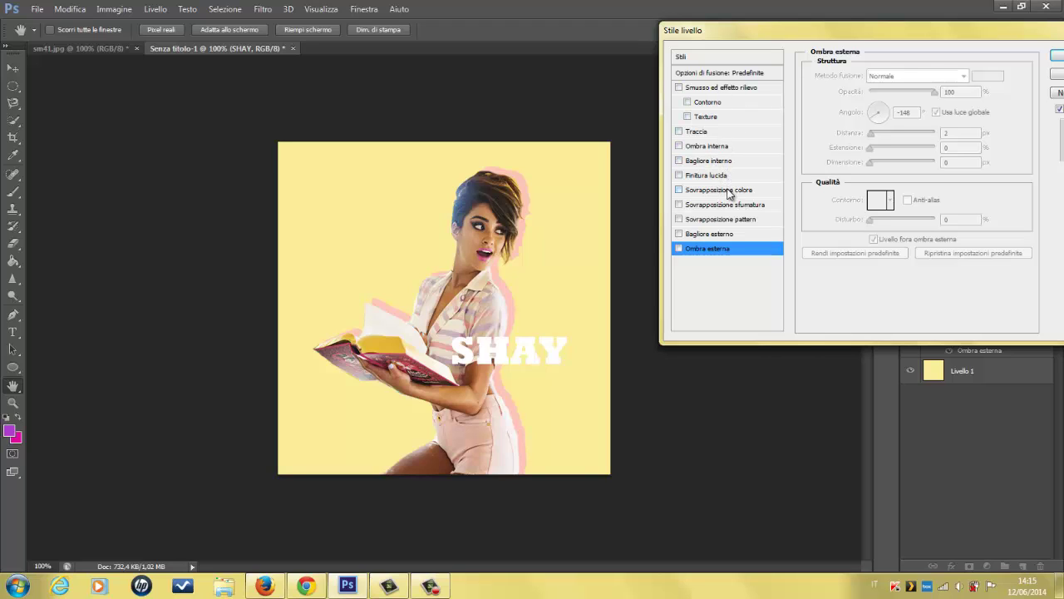
Give SHAY a larger Scolora outer glow at 65% opacity and apply it
{"action": "left_click", "coordinate": [707, 233]}
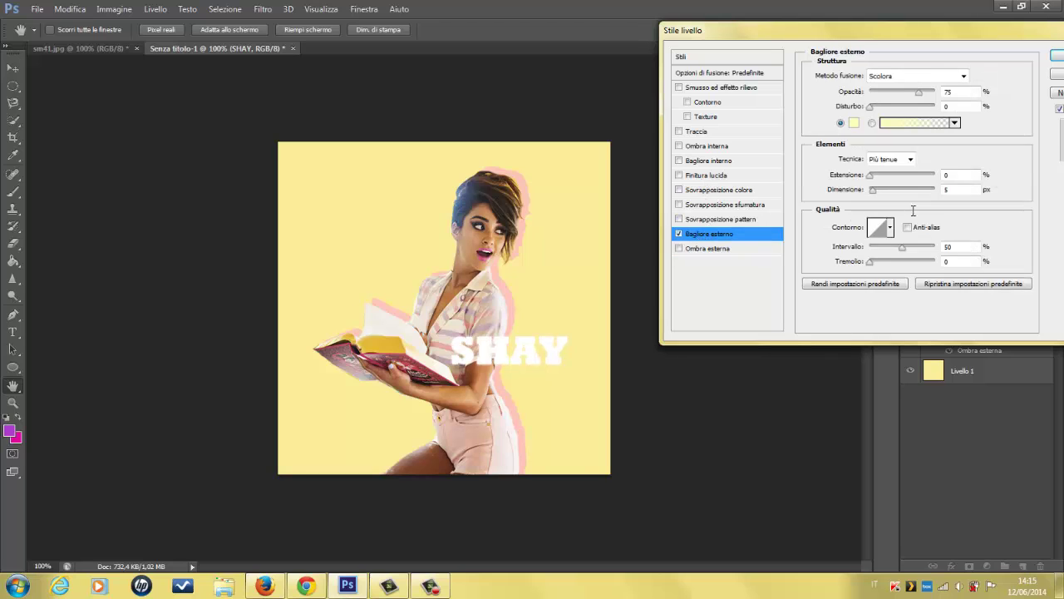
{"action": "mouse_move", "coordinate": [919, 92]}
{"action": "left_mouse_down"}
{"action": "mouse_move", "coordinate": [898, 101]}
{"action": "mouse_move", "coordinate": [913, 103]}
{"action": "left_mouse_up"}
{"action": "left_click", "coordinate": [913, 75]}
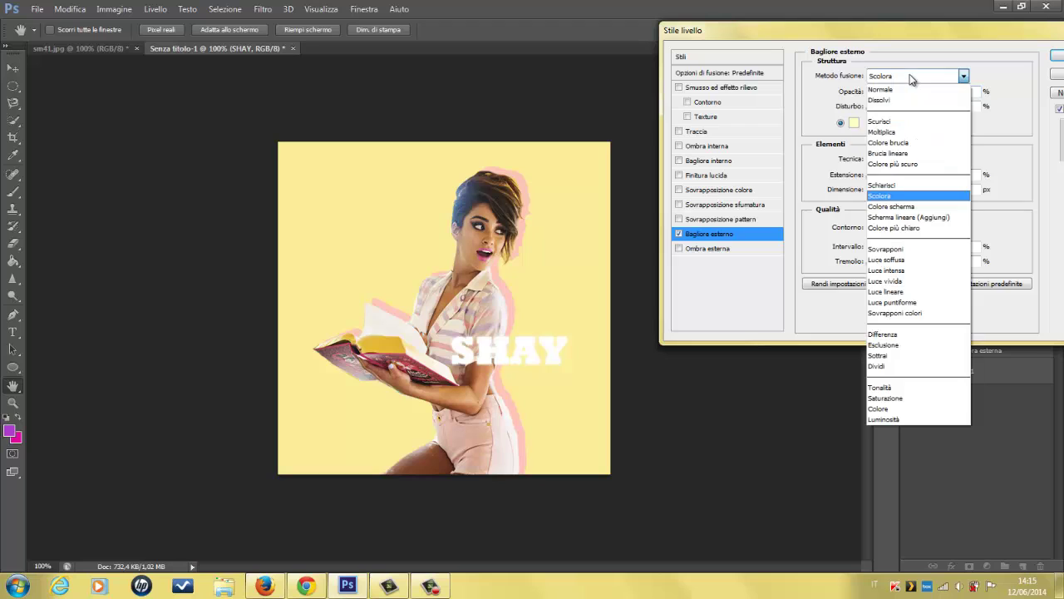
{"action": "left_click", "coordinate": [900, 206]}
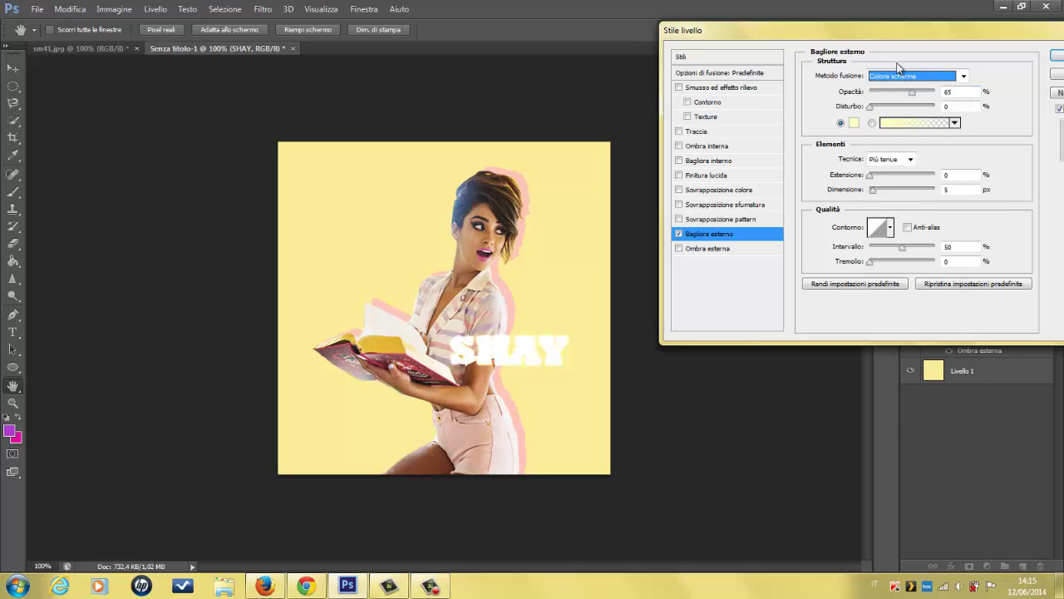
{"action": "scroll", "coordinate": [900, 77], "scroll_direction": "up", "scroll_amount": 5}
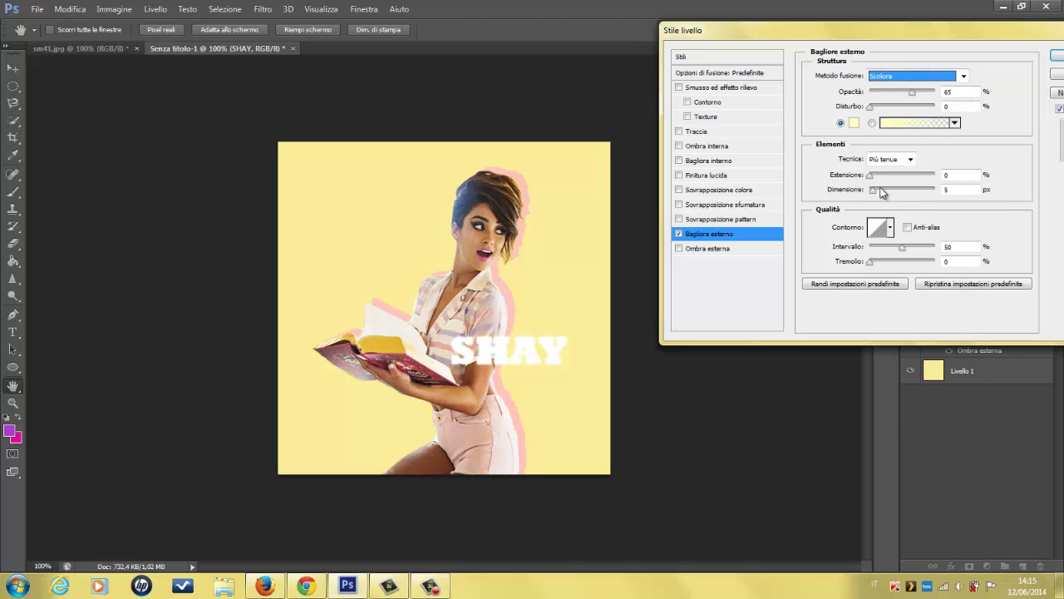
{"action": "mouse_move", "coordinate": [873, 190]}
{"action": "left_mouse_down"}
{"action": "mouse_move", "coordinate": [887, 192]}
{"action": "mouse_move", "coordinate": [875, 194]}
{"action": "left_mouse_up"}
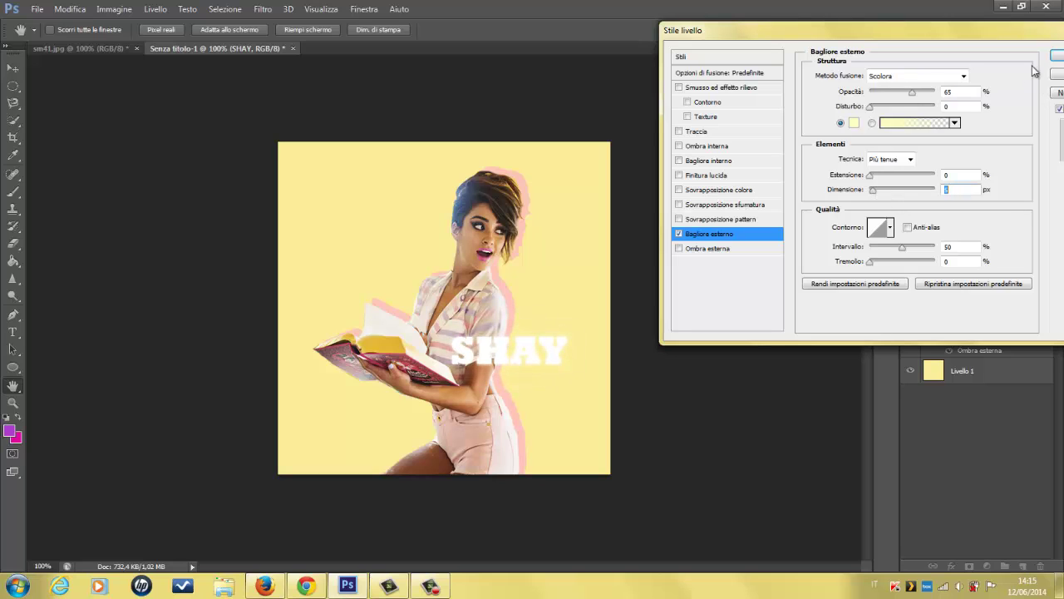
{"action": "left_click", "coordinate": [1056, 55]}
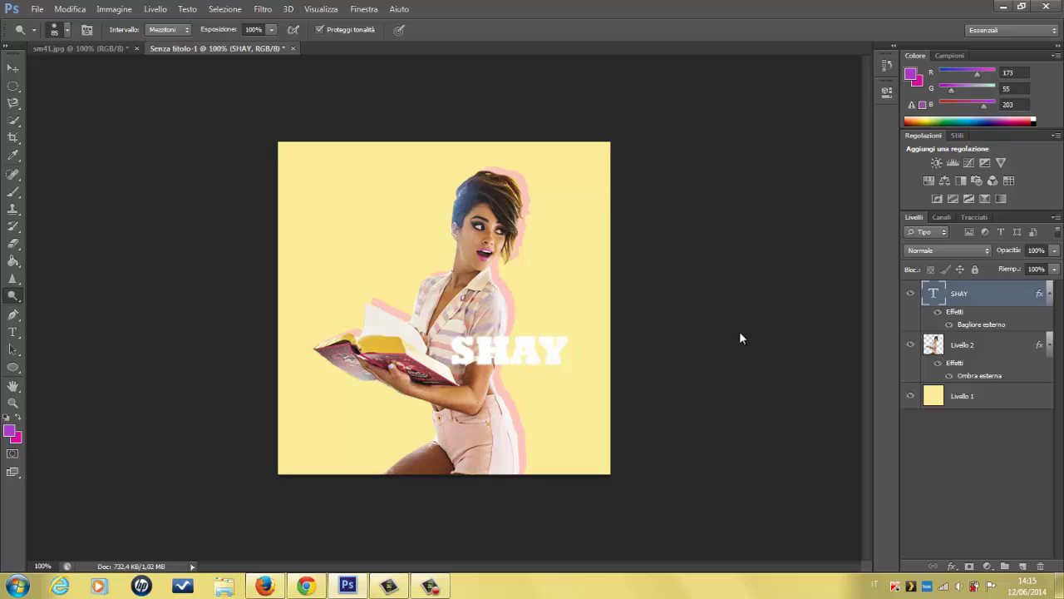
Hide the SHAY text layer and briefly open the woman's drop shadow settings
{"action": "left_click", "coordinate": [909, 293]}
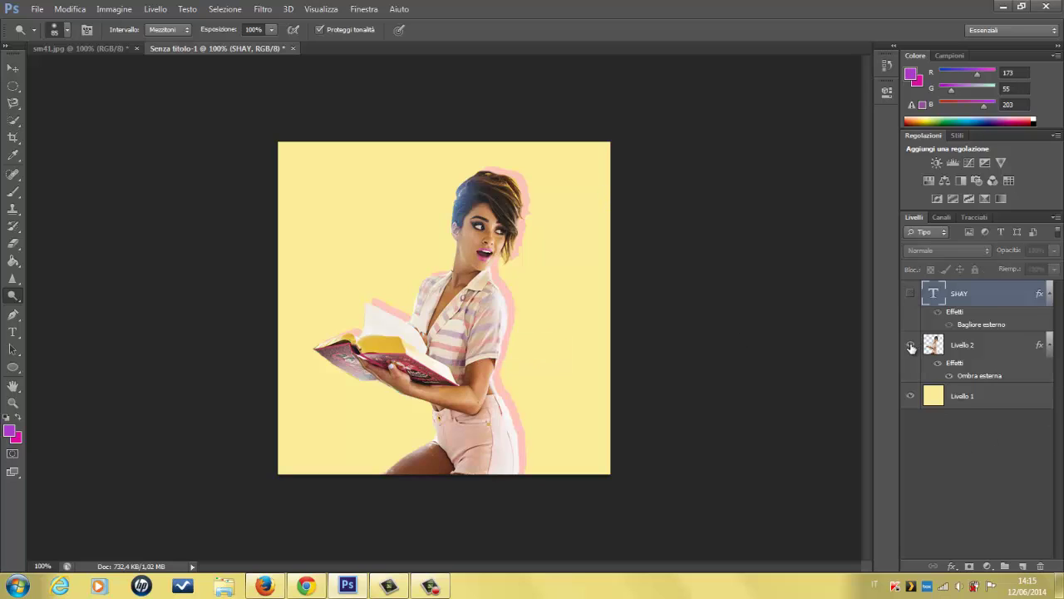
{"action": "double_click", "coordinate": [965, 376]}
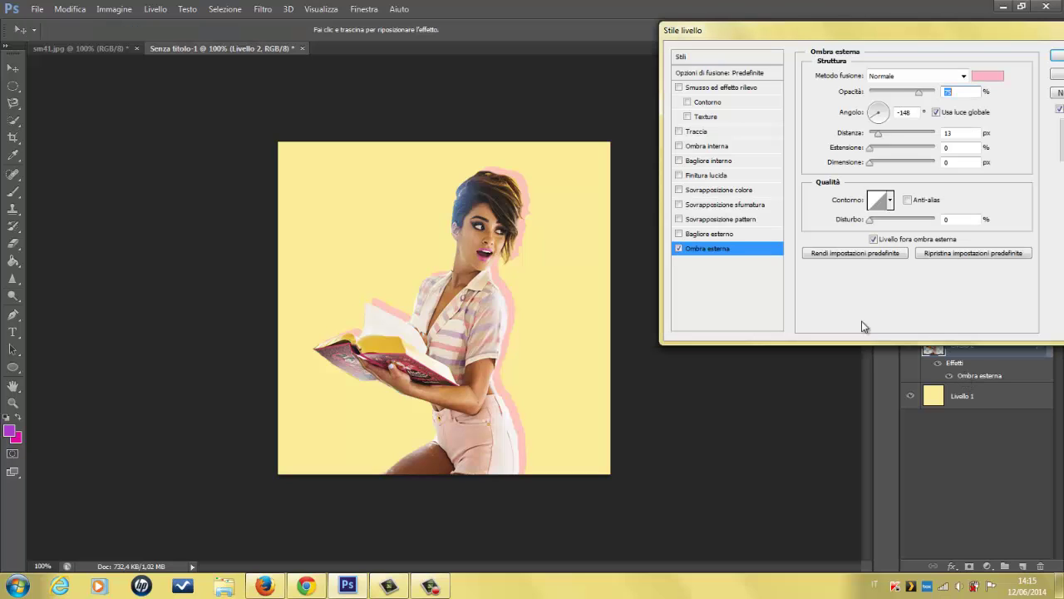
{"action": "left_click_drag", "start_coordinate": [970, 26], "coordinate": [889, 25]}
{"action": "left_click", "coordinate": [998, 46]}
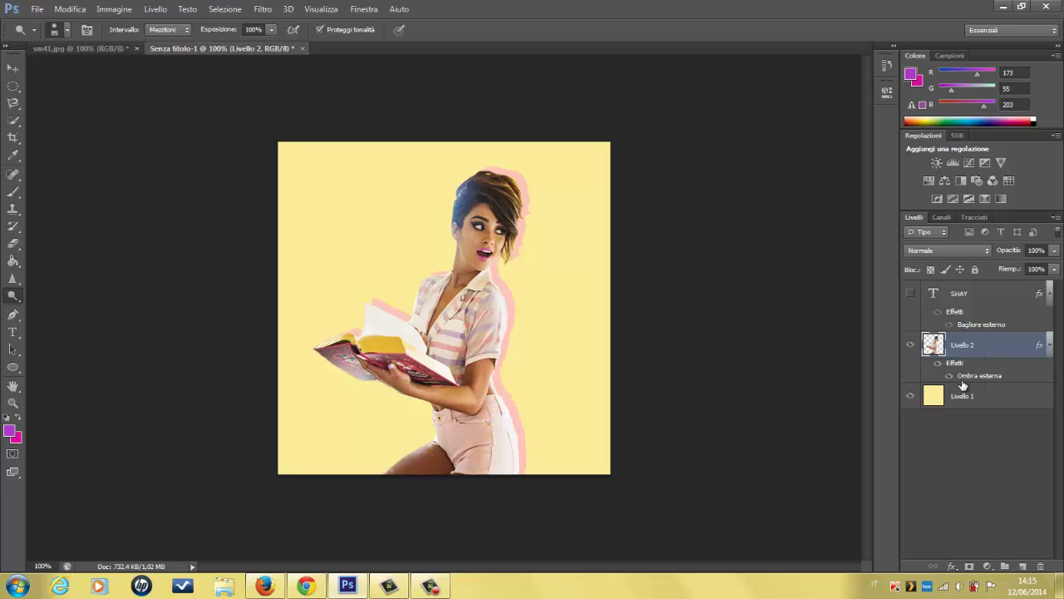
Compare the woman with and without her pink drop shadow, keeping it on
{"action": "double_click", "coordinate": [966, 376]}
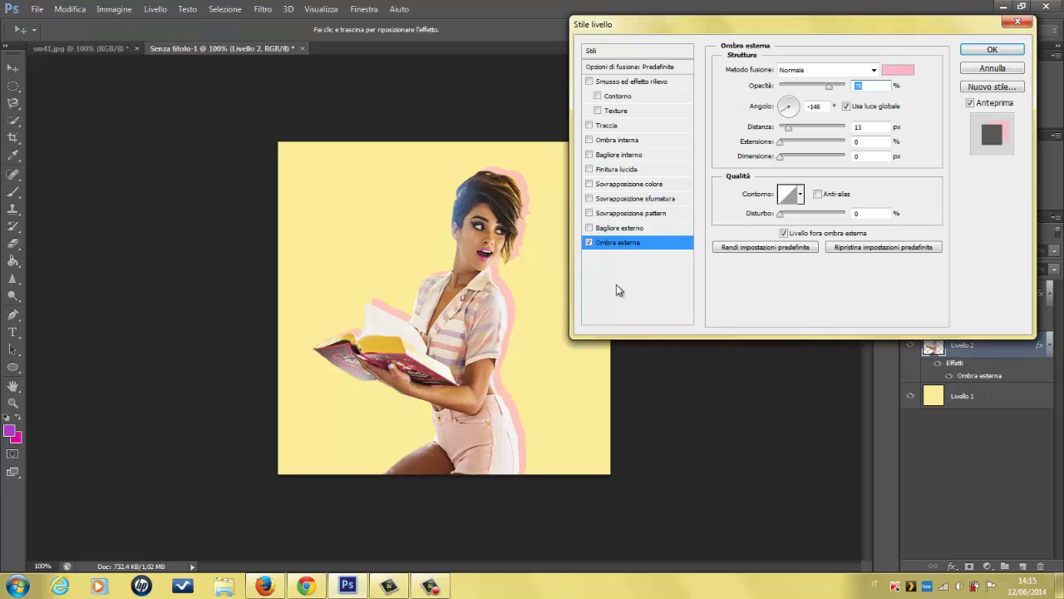
{"action": "left_click", "coordinate": [589, 243]}
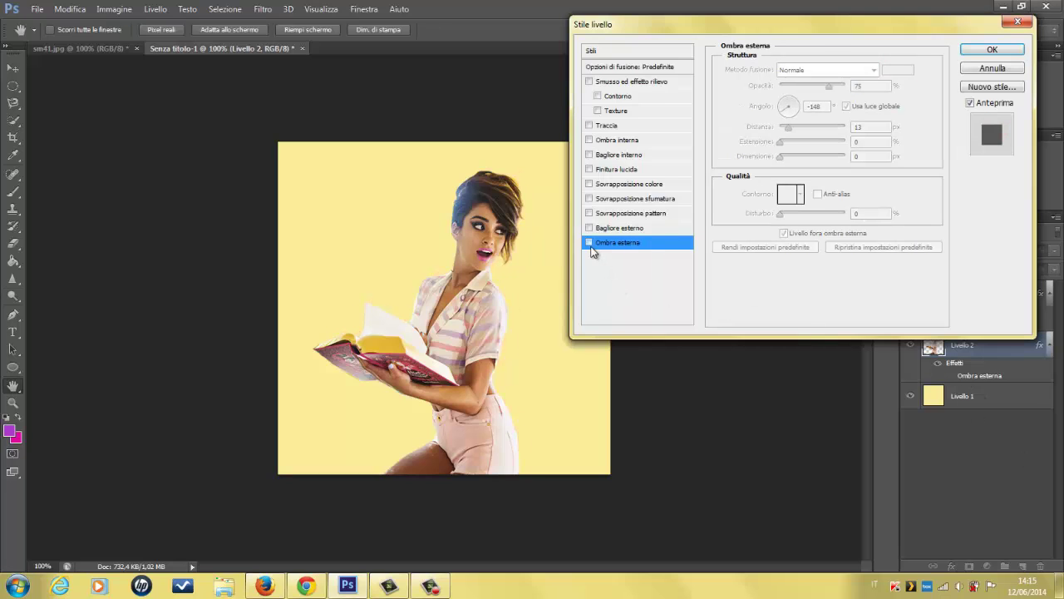
{"action": "left_click", "coordinate": [589, 242]}
{"action": "left_click", "coordinate": [992, 49]}
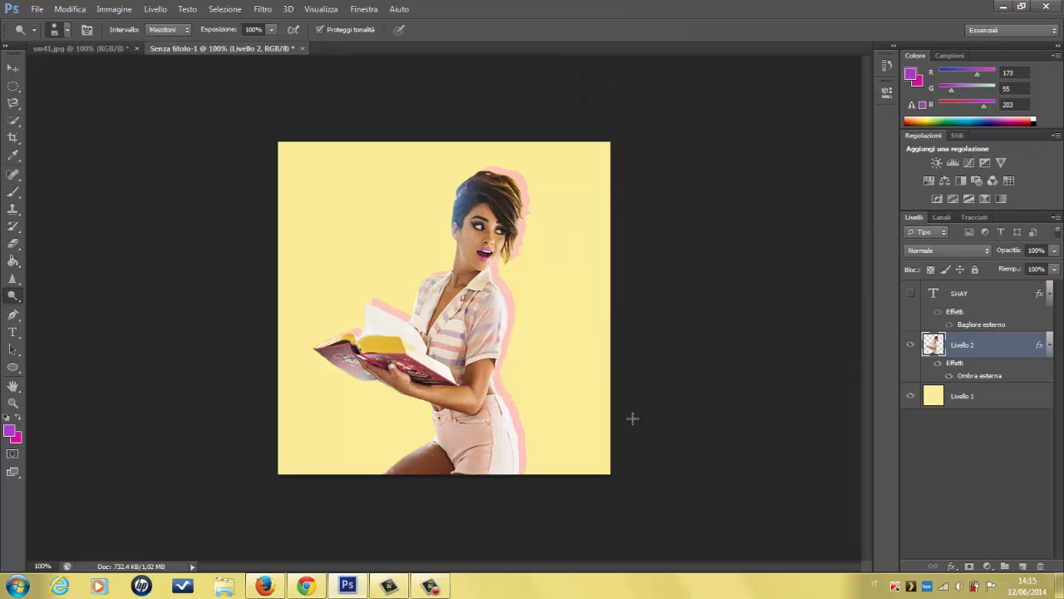